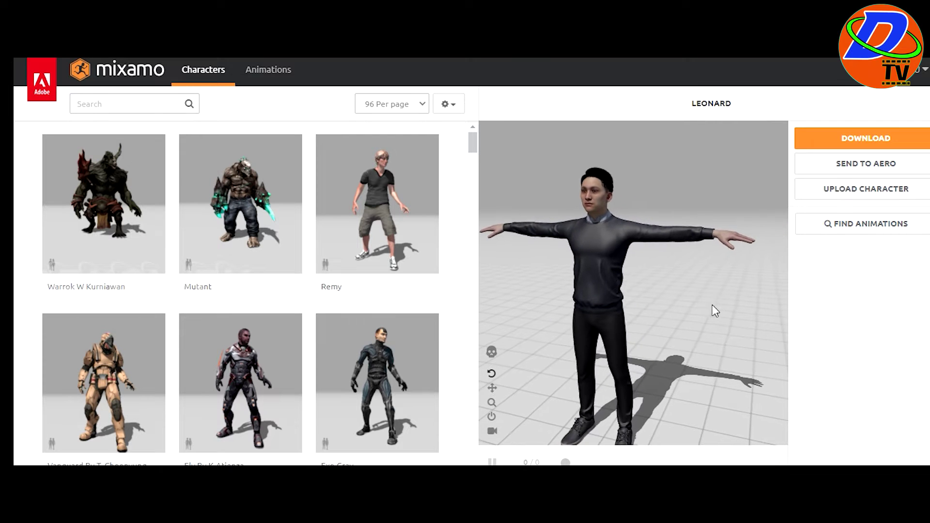
- Orbit and zoom the preview to inspect Leonard from the front and side
scroll(599, 245, "up", 3)
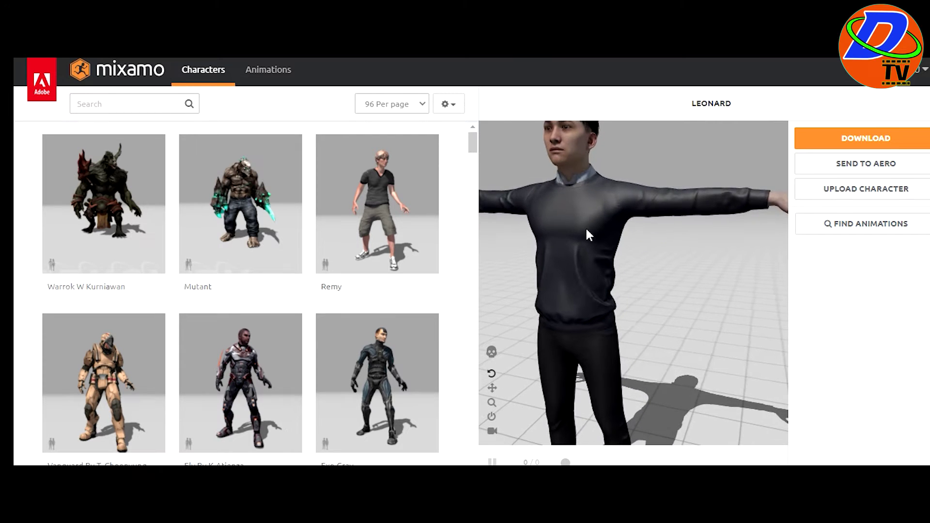
scroll(590, 242, "up", 2)
mouse_move(600, 269)
left_mouse_down()
mouse_move(705, 259)
mouse_move(802, 267)
left_mouse_up()
mouse_move(540, 304)
left_mouse_down()
mouse_move(678, 302)
mouse_move(694, 311)
mouse_move(660, 304)
mouse_move(660, 324)
left_mouse_up()
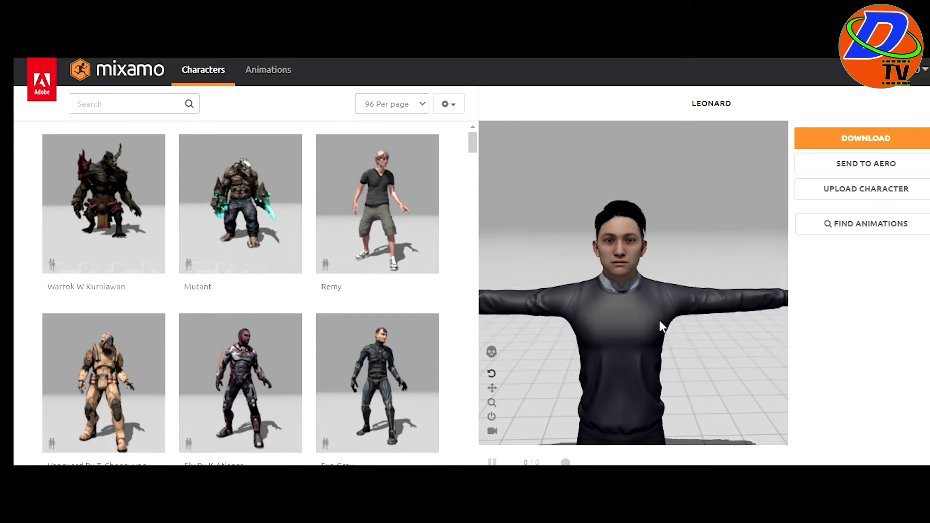
scroll(630, 300, "up", 2)
scroll(630, 300, "up", 3)
scroll(630, 297, "up", 3)
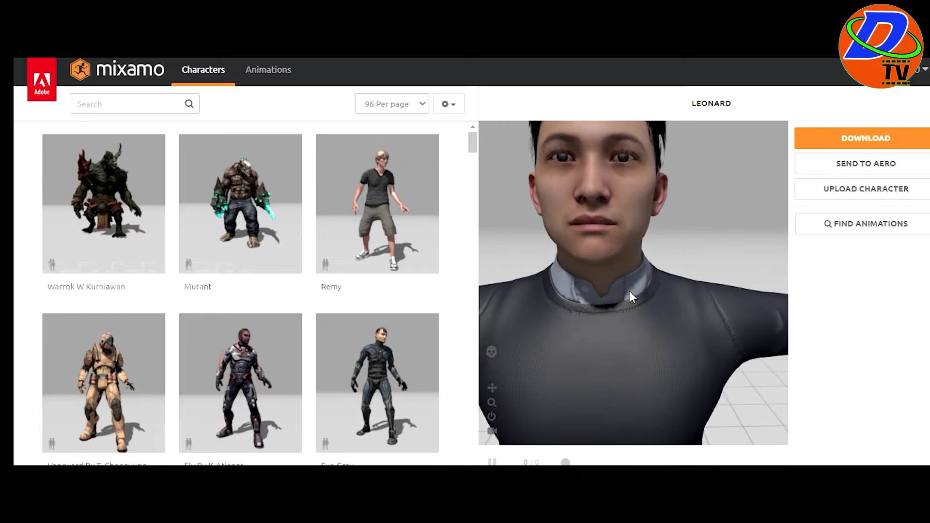
mouse_move(614, 266)
left_mouse_down()
mouse_move(623, 283)
mouse_move(650, 282)
mouse_move(650, 303)
mouse_move(610, 312)
mouse_move(600, 287)
mouse_move(606, 263)
left_mouse_up()
scroll(602, 305, "down", 2)
scroll(598, 302, "down", 1)
scroll(598, 299, "down", 2)
scroll(598, 299, "down", 2)
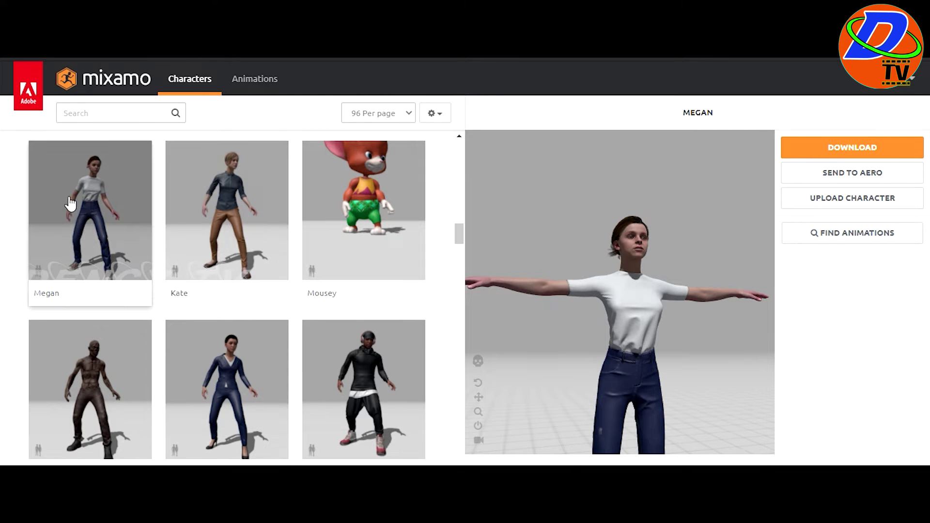
- Pan, orbit and zoom to examine Megan from above, including her head
right_click_drag(623, 322, 638, 284)
left_click_drag(648, 277, 624, 307)
scroll(635, 287, "up", 3)
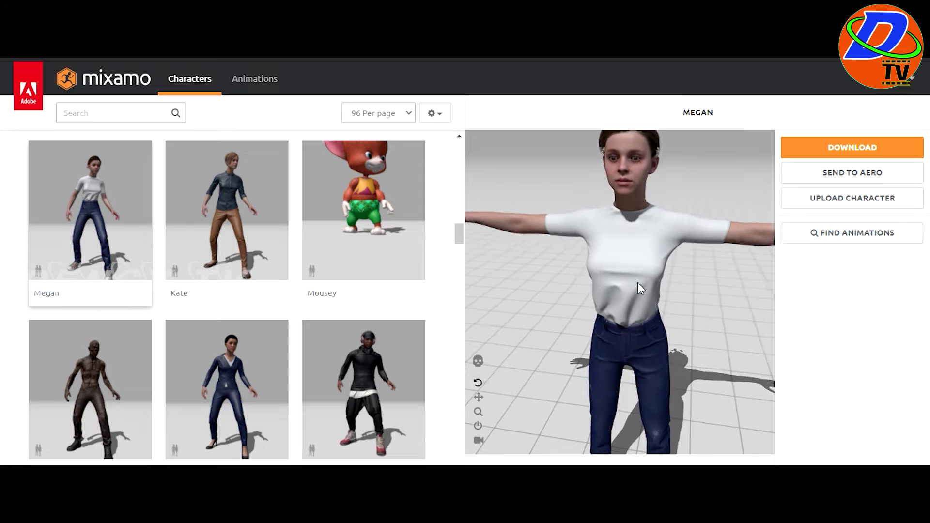
scroll(638, 283, "up", 2)
mouse_move(644, 211)
left_mouse_down()
mouse_move(621, 299)
mouse_move(623, 289)
left_mouse_up()
scroll(623, 296, "up", 1)
scroll(624, 295, "up", 2)
scroll(623, 295, "up", 3)
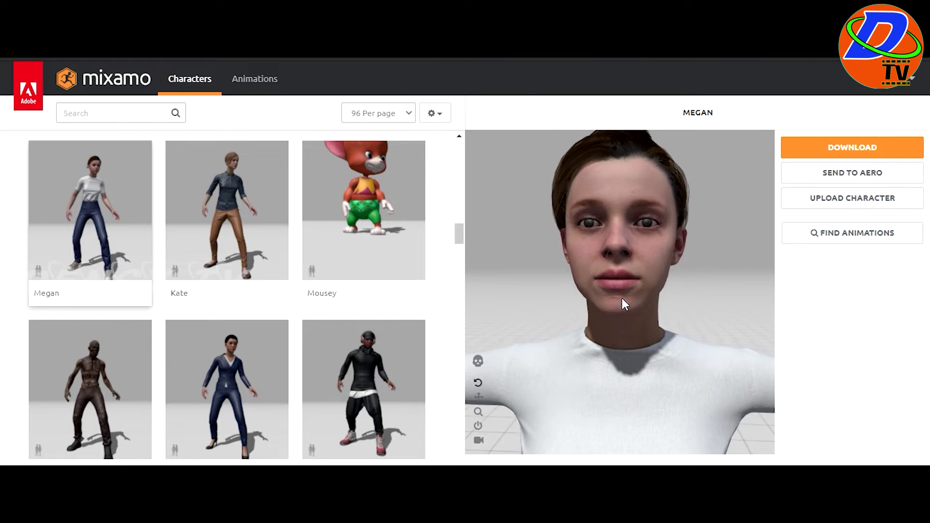
scroll(623, 303, "down", 2)
- Check Megan from behind and front, then bring up her FBX, original-pose download settings
left_click_drag(624, 307, 452, 297)
scroll(707, 329, "up", 5)
mouse_move(707, 329)
left_mouse_down()
mouse_move(597, 315)
mouse_move(551, 316)
mouse_move(535, 330)
left_mouse_up()
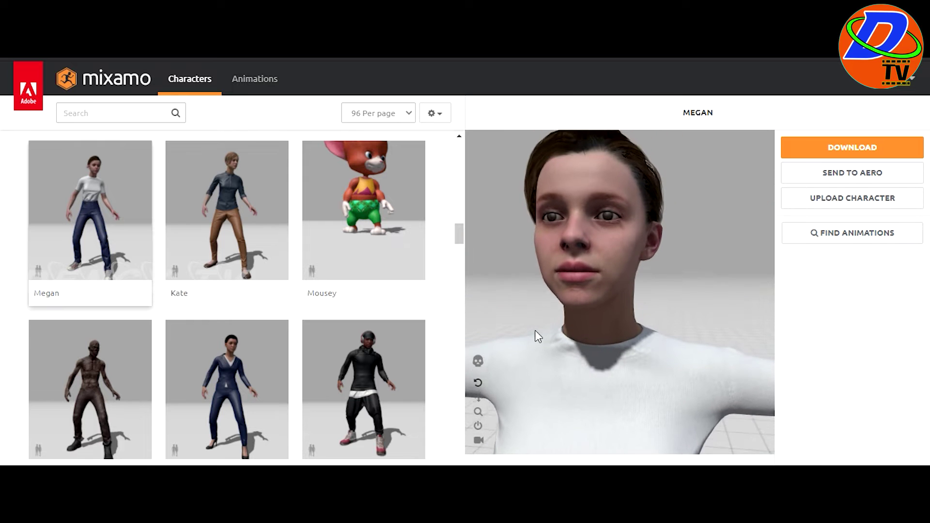
scroll(595, 328, "down", 2)
scroll(596, 330, "down", 3)
scroll(601, 339, "down", 2)
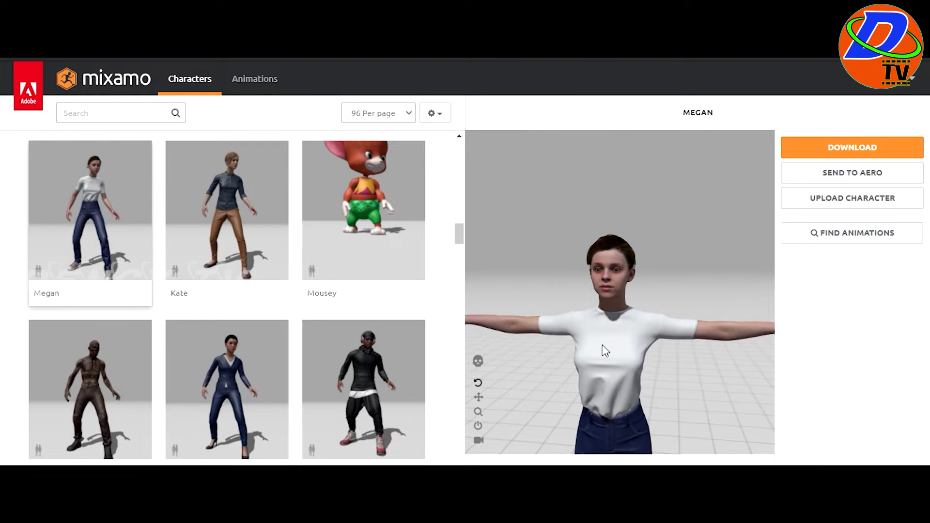
scroll(603, 339, "down", 2)
scroll(604, 316, "down", 2)
scroll(607, 324, "down", 1)
mouse_move(609, 331)
left_mouse_down()
mouse_move(571, 326)
mouse_move(622, 324)
mouse_move(526, 317)
mouse_move(647, 319)
left_mouse_up()
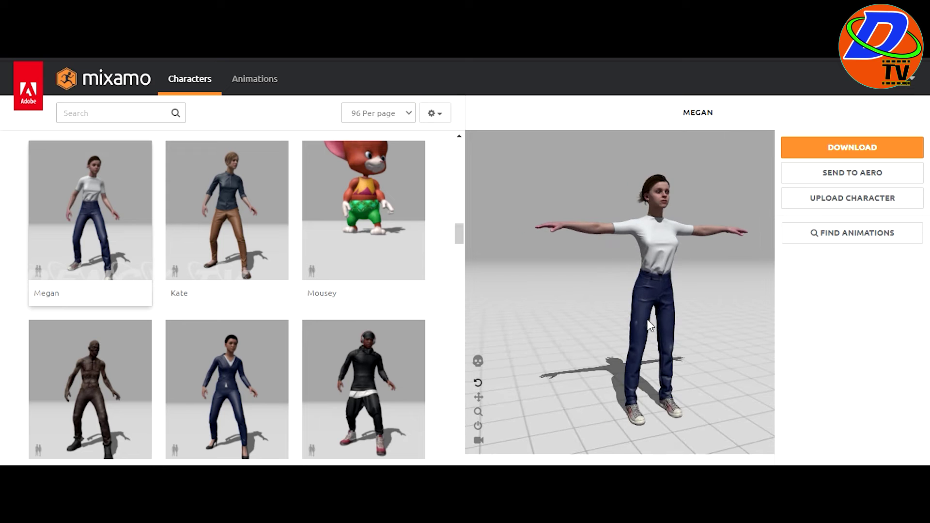
left_click(854, 148)
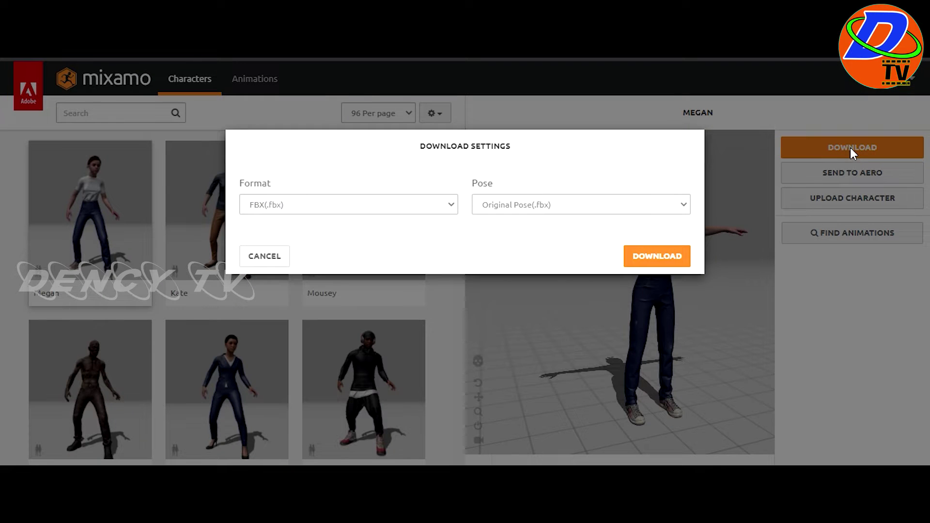
- Download Megan as FBX file character (1).fbx and confirm it in Chrome's downloads list
left_click(668, 261)
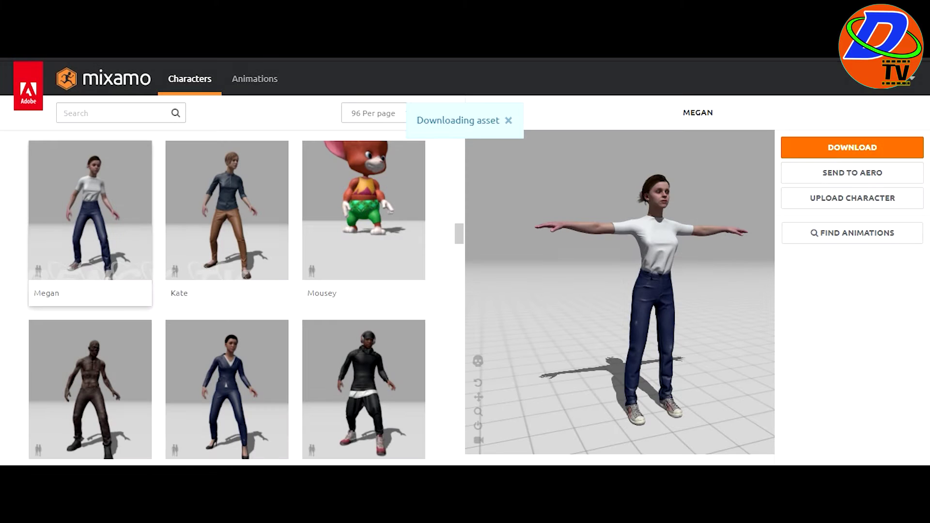
key("ctrl+j")
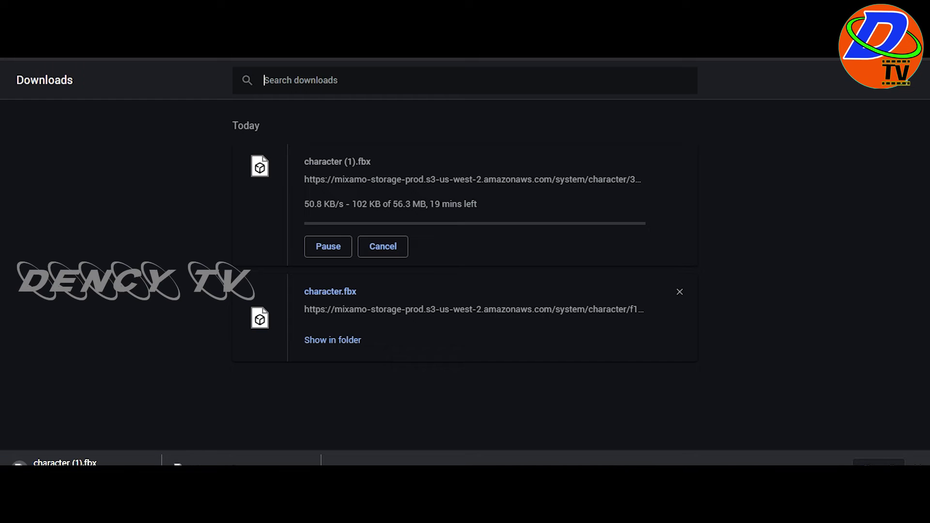
key("ctrl+w")
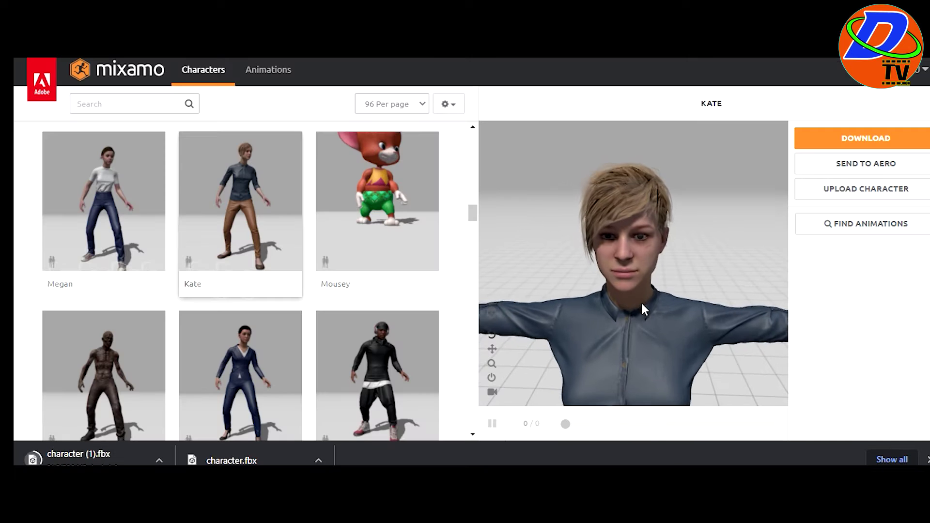
mouse_move(641, 303)
left_mouse_down()
mouse_move(635, 214)
mouse_move(638, 297)
mouse_move(611, 319)
mouse_move(623, 308)
mouse_move(644, 318)
mouse_move(761, 302)
left_mouse_up()
mouse_move(543, 316)
left_mouse_down()
mouse_move(759, 312)
mouse_move(727, 297)
mouse_move(677, 297)
mouse_move(656, 307)
mouse_move(635, 345)
mouse_move(644, 364)
mouse_move(695, 345)
left_mouse_up()
scroll(626, 214, "up", 2)
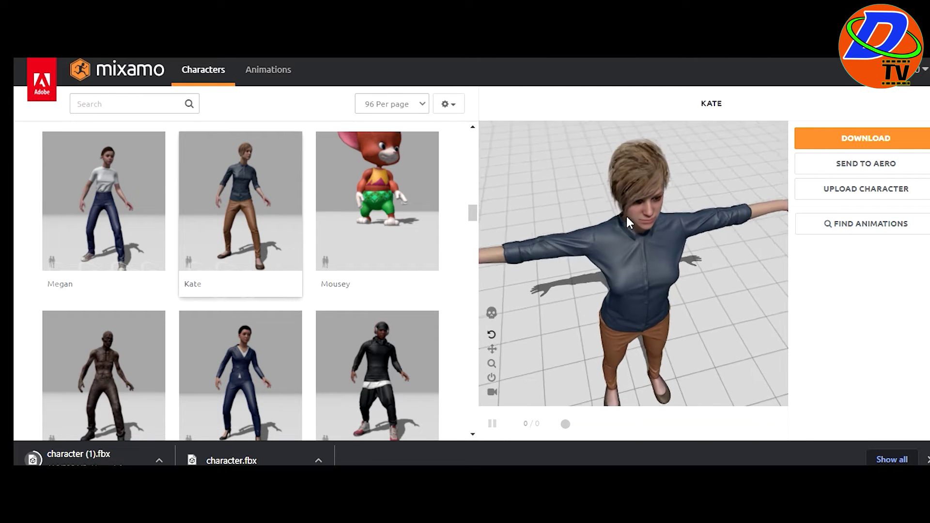
scroll(627, 215, "up", 2)
scroll(629, 221, "up", 2)
mouse_move(632, 221)
left_mouse_down()
mouse_move(615, 179)
mouse_move(613, 127)
left_mouse_up()
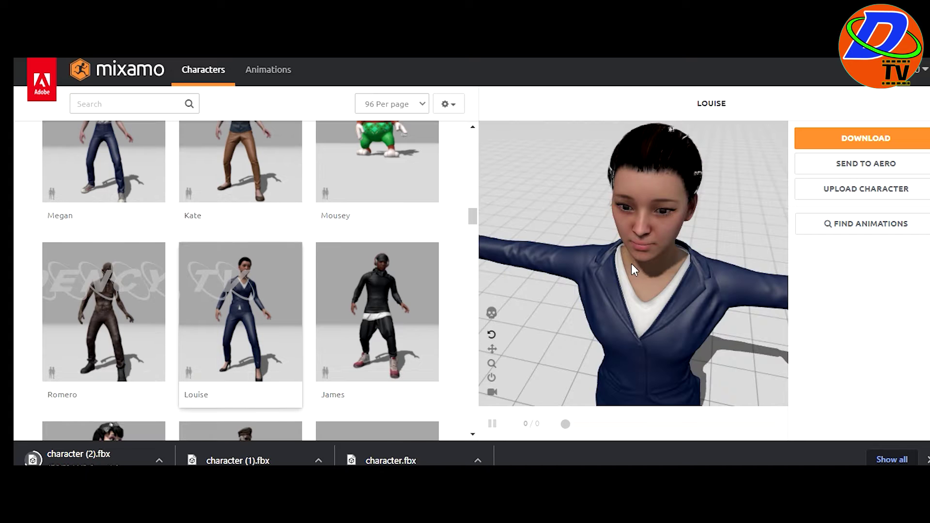
- Zoom in on Louise's head from above, then pan down to her legs and shoes
scroll(642, 260, "up", 2)
scroll(642, 260, "up", 2)
scroll(641, 259, "up", 2)
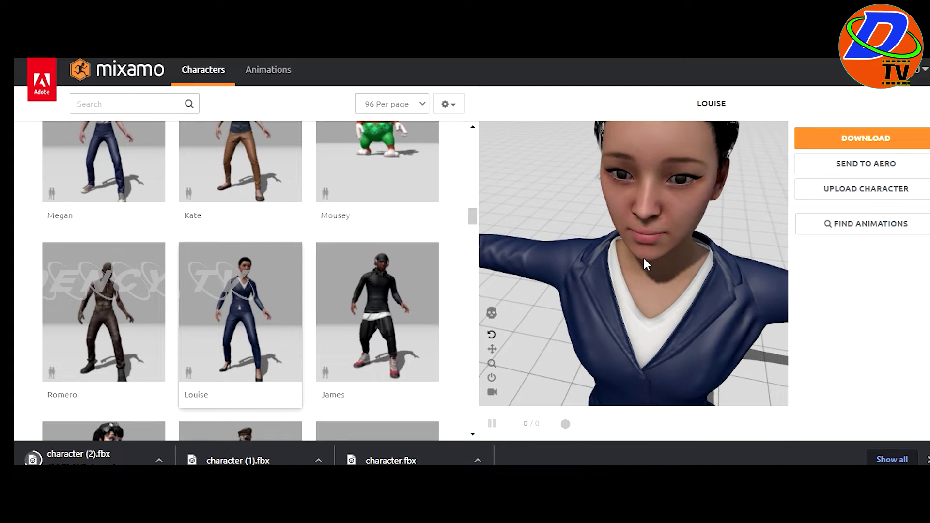
scroll(647, 253, "up", 2)
scroll(650, 250, "up", 2)
mouse_move(650, 250)
left_mouse_down()
mouse_move(644, 286)
mouse_move(631, 285)
left_mouse_up()
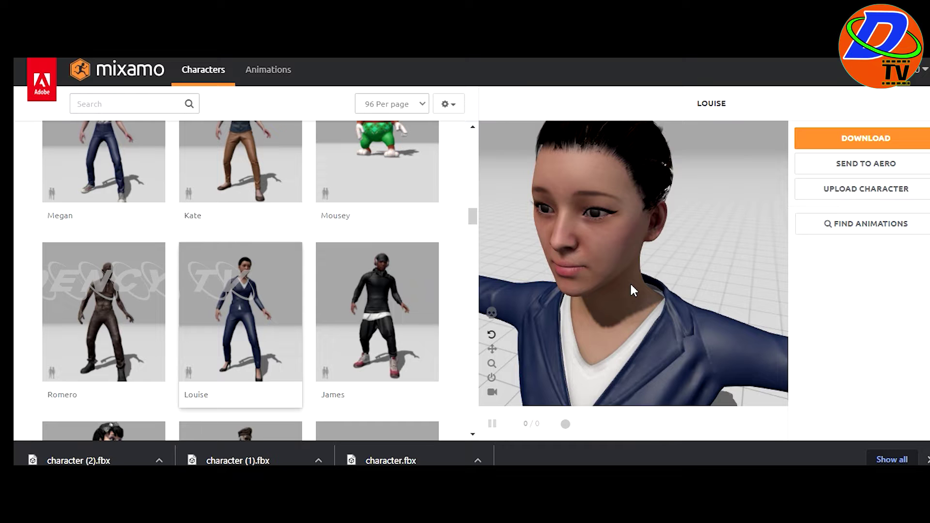
scroll(630, 283, "down", 2)
scroll(630, 282, "down", 2)
mouse_move(636, 301)
right_mouse_down()
mouse_move(647, 280)
mouse_move(633, 223)
mouse_move(633, 301)
right_mouse_up()
scroll(632, 246, "down", 2)
- Orbit Louise from behind round to the front, diagonally, and back out to her upper body
mouse_move(632, 298)
left_mouse_down()
mouse_move(633, 280)
mouse_move(624, 310)
mouse_move(630, 298)
mouse_move(812, 308)
left_mouse_up()
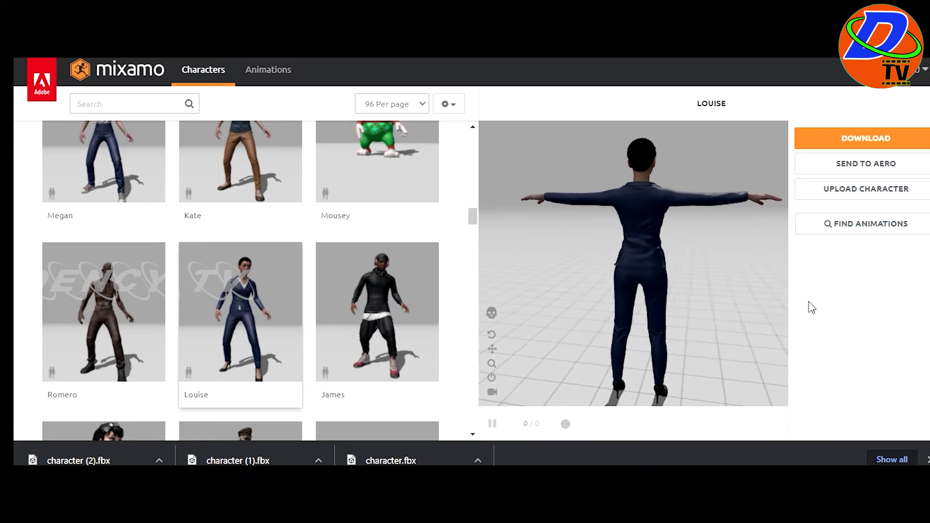
mouse_move(791, 343)
left_mouse_down()
mouse_move(703, 357)
mouse_move(638, 308)
mouse_move(638, 332)
left_mouse_up()
mouse_move(638, 372)
right_mouse_down()
mouse_move(607, 236)
mouse_move(618, 309)
right_mouse_up()
mouse_move(597, 345)
left_mouse_down()
mouse_move(623, 332)
mouse_move(602, 311)
mouse_move(641, 318)
mouse_move(677, 291)
mouse_move(606, 349)
mouse_move(592, 339)
mouse_move(607, 312)
mouse_move(592, 344)
left_mouse_up()
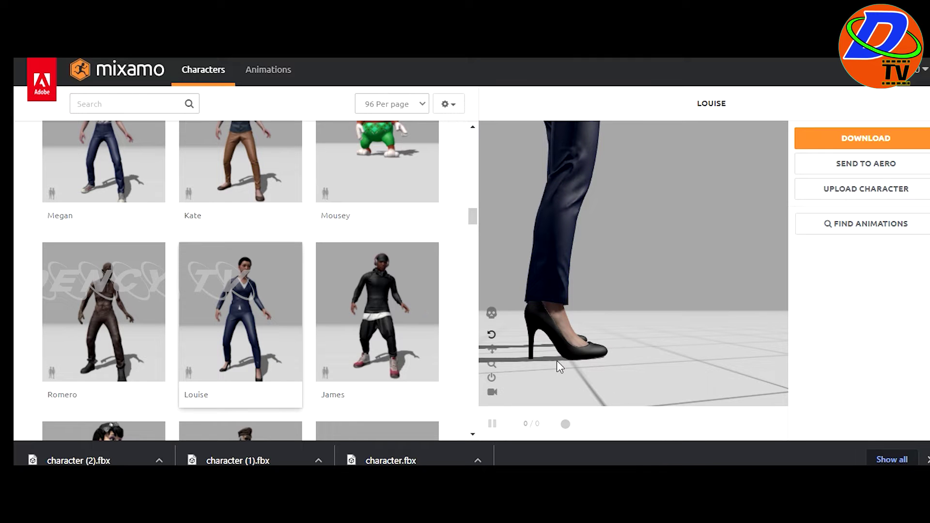
mouse_move(559, 367)
left_mouse_down()
mouse_move(590, 214)
mouse_move(602, 282)
mouse_move(588, 317)
left_mouse_up()
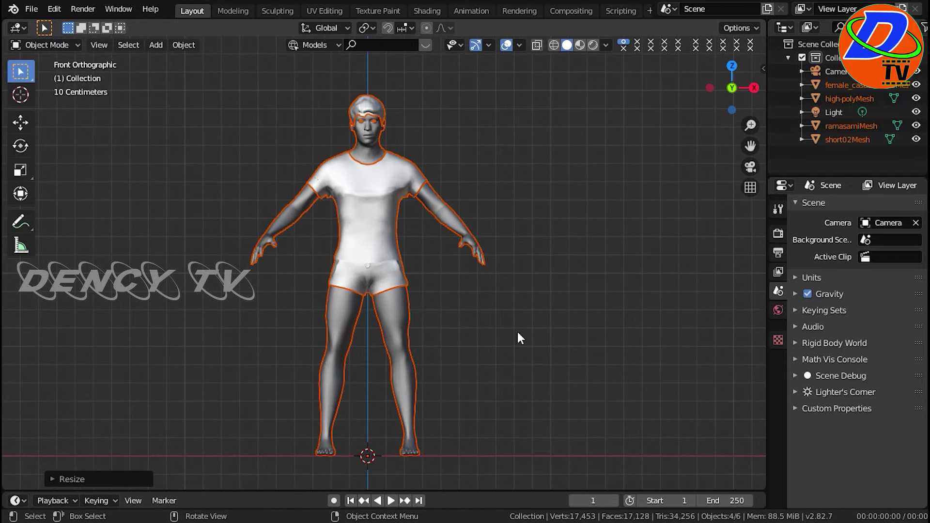
- Hide the ramasamiMesh body and enter Edit Mode on the clothing mesh
left_click(522, 307)
middle_click_drag(521, 307, 671, 332)
left_click(363, 194)
left_click(286, 219)
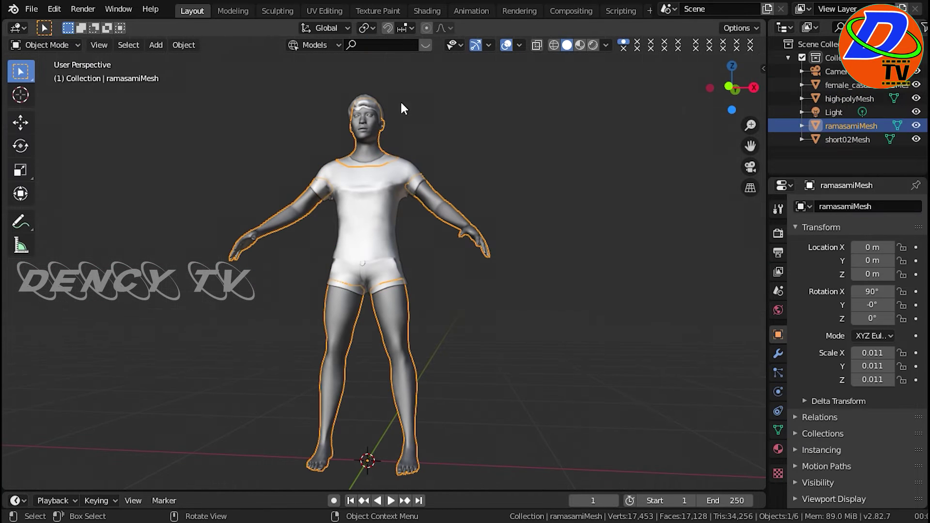
left_click(851, 99, "ctrl")
left_click(913, 141, "ctrl")
left_click(917, 127)
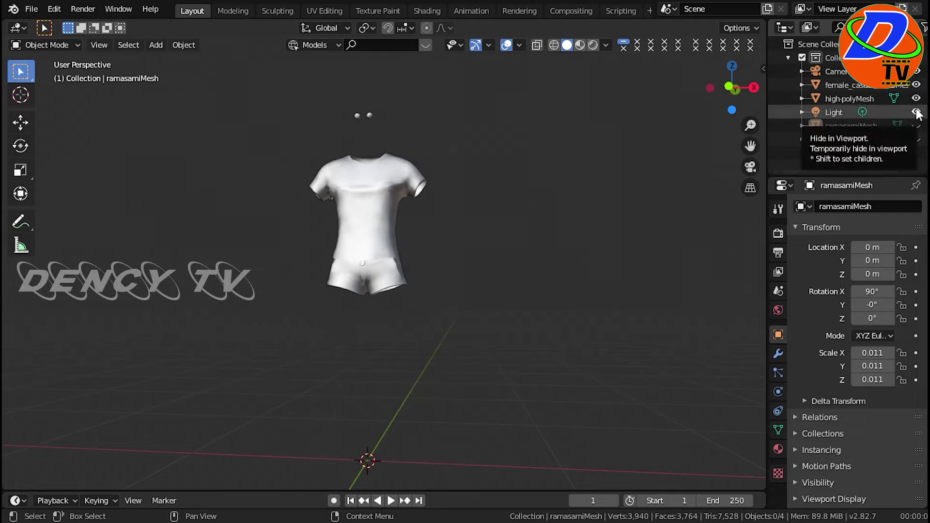
scroll(440, 322, "up", 5)
mouse_move(440, 322)
middle_mouse_down()
mouse_move(103, 253)
mouse_move(449, 202)
mouse_move(396, 234)
middle_mouse_up()
left_click(396, 233)
key("Tab")
- Clear the vertex selection and switch to front view with X-ray enabled
scroll(304, 270, "up", 5)
mouse_move(304, 270)
middle_mouse_down()
mouse_move(208, 295)
mouse_move(396, 284)
middle_mouse_up()
key("c")
key("Escape")
left_click(669, 295)
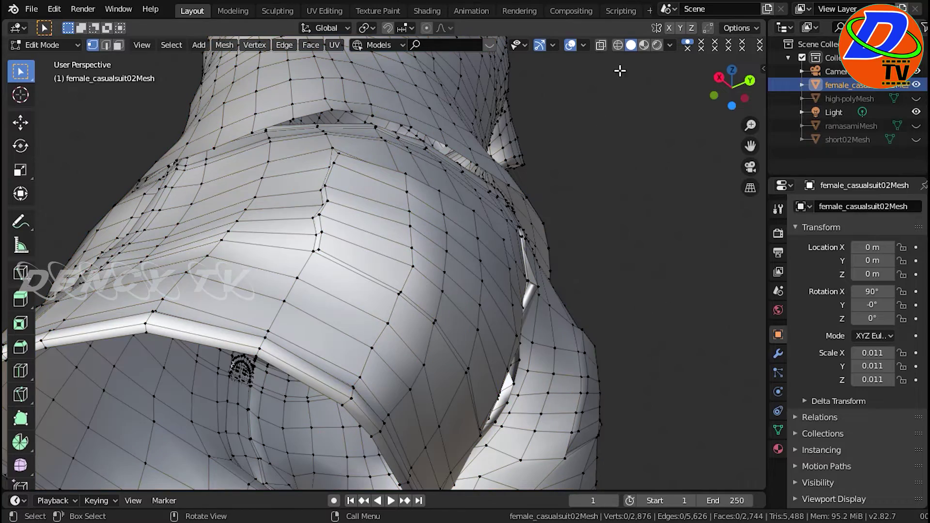
key("KP_1")
key("alt+z")
- Box-select the lower shorts, then circle-select more shorts faces in face mode
middle_click_drag(457, 280, 457, 146, "shift")
left_click_drag(701, 431, 102, 186)
scroll(373, 368, "up", 5)
middle_click_drag(102, 187, 373, 368)
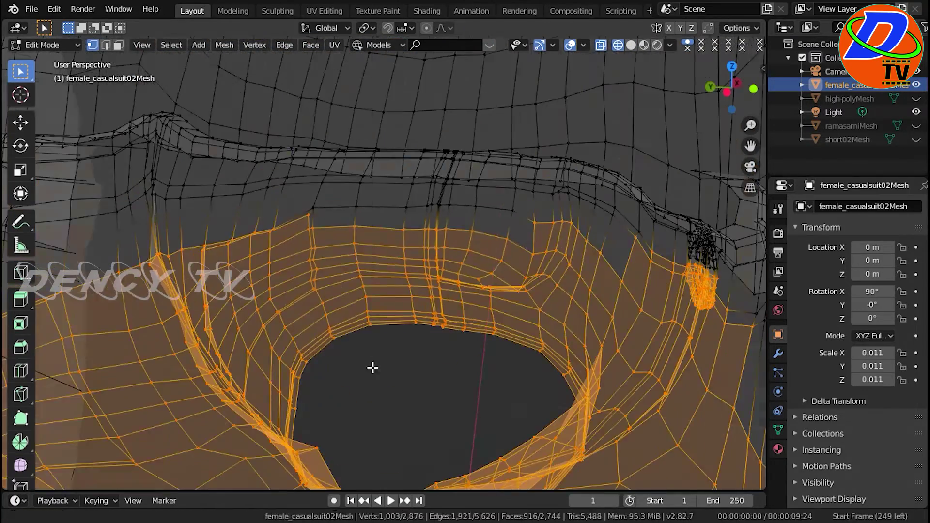
key("3")
key("c")
mouse_move(190, 182)
left_mouse_down()
mouse_move(99, 167)
mouse_move(181, 223)
mouse_move(592, 224)
mouse_move(395, 263)
left_mouse_up()
key("Escape")
- Circle-select additional shorts faces and remove stray waistband faces from the selection
mouse_move(395, 263)
middle_mouse_down()
mouse_move(586, 253)
mouse_move(501, 308)
middle_mouse_up()
key("c")
left_click_drag(505, 312, 213, 252)
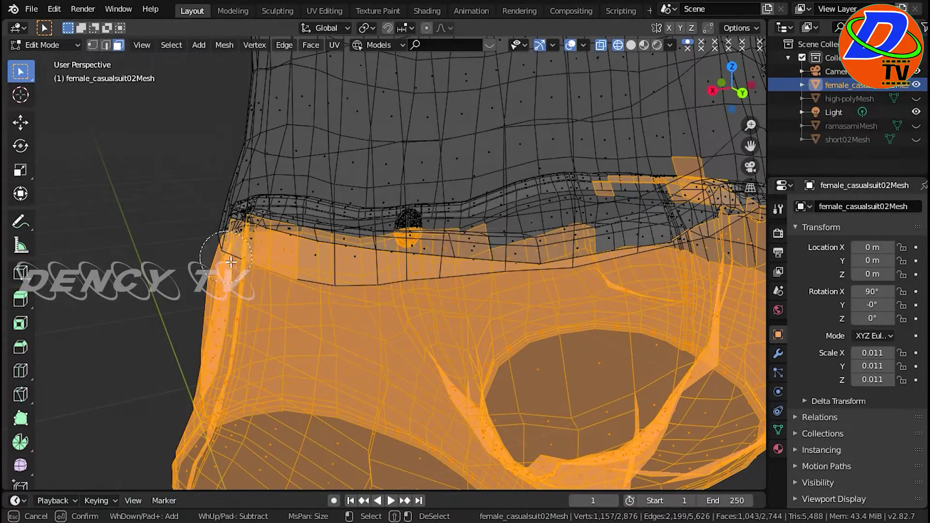
middle_click_drag(439, 346, 527, 246)
mouse_move(324, 300)
left_mouse_down()
mouse_move(146, 300)
mouse_move(203, 340)
left_mouse_up()
key("Escape")
scroll(453, 249, "down", 3)
middle_click_drag(452, 249, 502, 278)
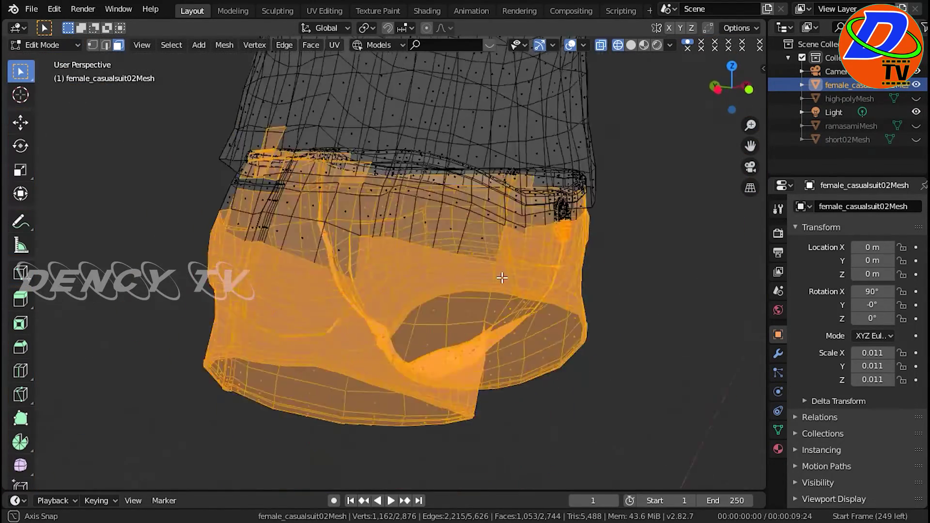
key("c")
mouse_move(405, 93)
middle_mouse_down()
mouse_move(370, 207)
mouse_move(501, 253)
mouse_move(362, 342)
mouse_move(359, 201)
middle_mouse_up()
key("Escape")
- Brush the waistband strip faces into the shorts selection
scroll(361, 341, "up", 3)
scroll(361, 341, "up", 4)
key("c")
mouse_move(359, 201)
left_mouse_down()
mouse_move(482, 202)
mouse_move(641, 161)
left_mouse_up()
key("Escape")
mouse_move(641, 161)
middle_mouse_down()
mouse_move(507, 260)
mouse_move(453, 206)
middle_mouse_up()
key("c")
left_click(452, 206)
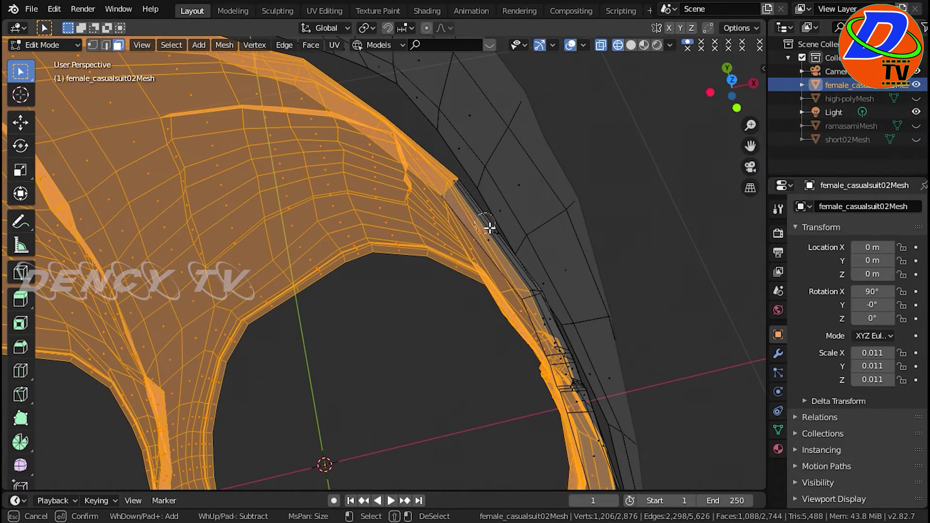
left_click_drag(479, 210, 546, 326)
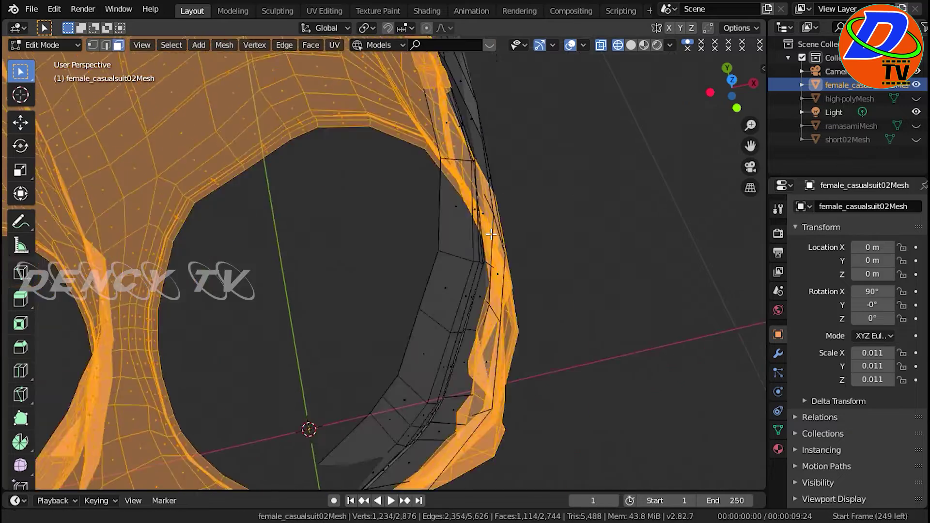
- Orbit around the waistband and add the faces along its edge
middle_click_drag(507, 346, 245, 222)
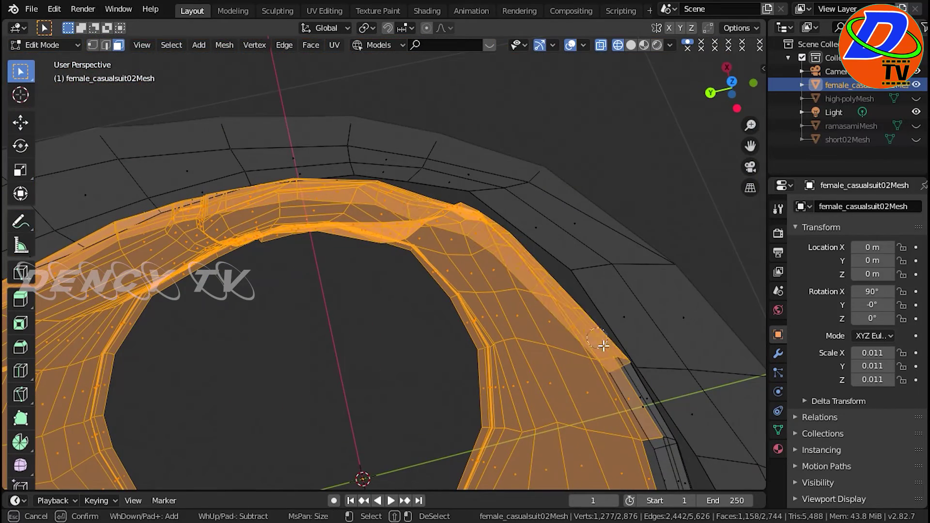
middle_click_drag(568, 402, 415, 312)
left_click(424, 315)
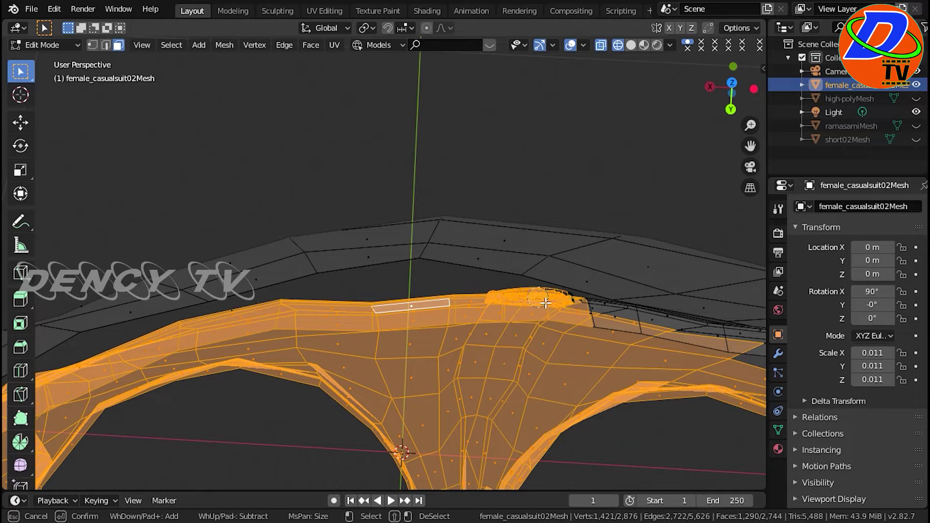
middle_click_drag(577, 355, 373, 331)
key("c")
left_click(373, 331)
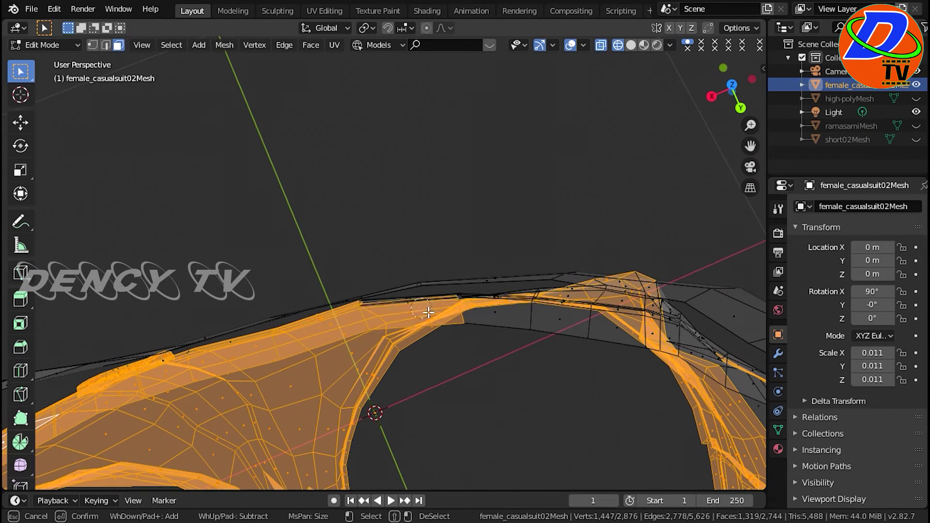
mouse_move(622, 386)
middle_mouse_down()
mouse_move(509, 373)
mouse_move(322, 401)
mouse_move(321, 363)
mouse_move(384, 390)
mouse_move(415, 212)
middle_mouse_up()
key("Escape")
- Add the remaining band-edge, dark gap and upper band faces to the selection
key("c")
left_click_drag(415, 211, 551, 256)
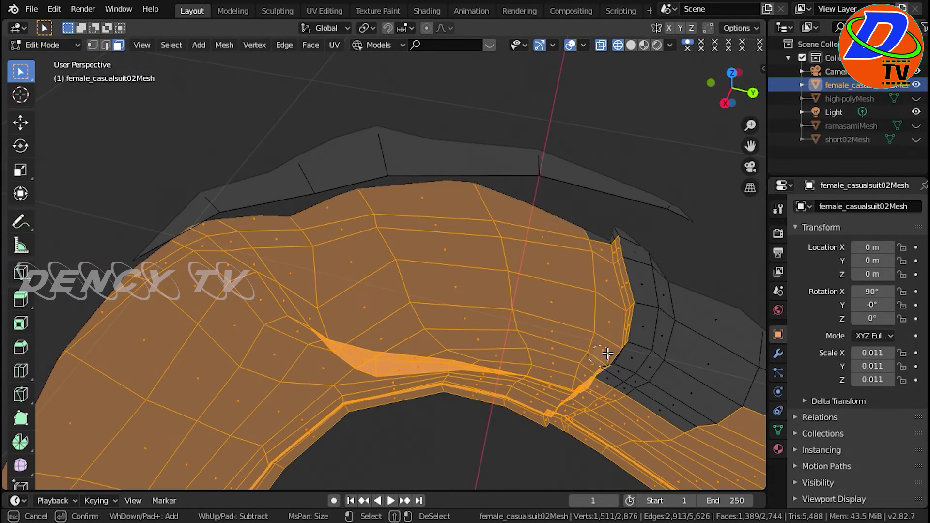
left_click_drag(666, 335, 629, 376)
key("Escape")
mouse_move(629, 376)
middle_mouse_down()
mouse_move(474, 343)
mouse_move(312, 328)
mouse_move(243, 190)
middle_mouse_up()
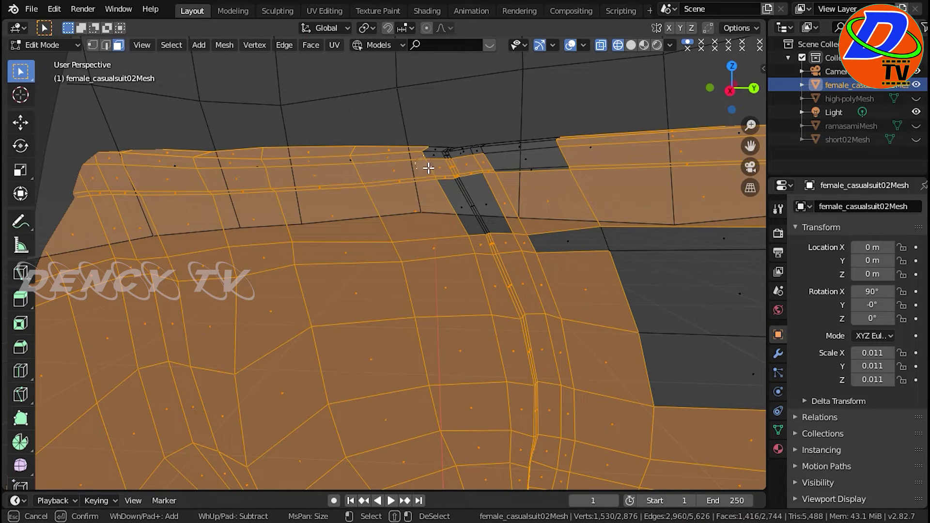
left_click_drag(527, 151, 609, 347)
mouse_move(497, 190)
middle_mouse_down()
mouse_move(451, 328)
mouse_move(471, 376)
mouse_move(410, 366)
middle_mouse_up()
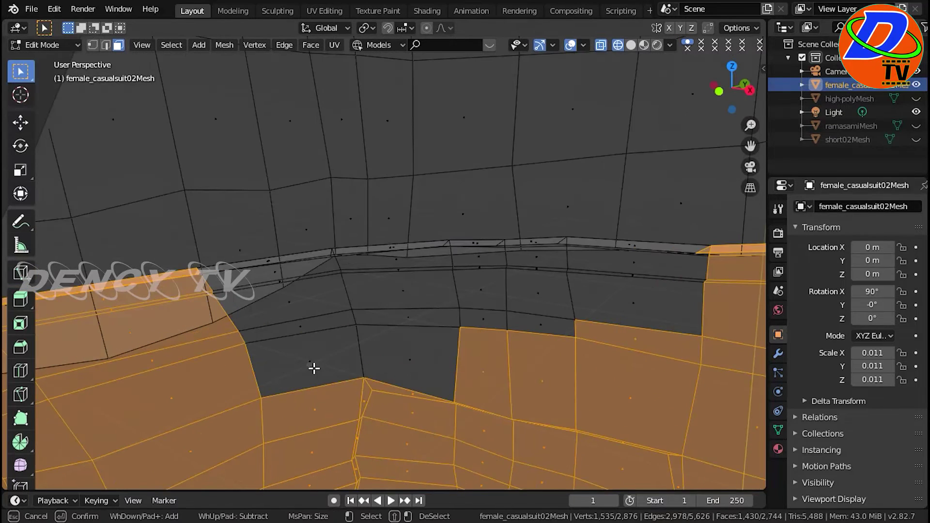
left_click_drag(314, 368, 412, 334)
mouse_move(543, 319)
left_mouse_down()
mouse_move(642, 315)
mouse_move(294, 292)
left_mouse_up()
mouse_move(500, 346)
middle_mouse_down()
mouse_move(543, 369)
mouse_move(499, 336)
middle_mouse_up()
key("c")
left_click_drag(499, 336, 525, 341)
key("Escape")
- Pick up the last missed shorts faces and review the complete selection
mouse_move(525, 342)
middle_mouse_down()
mouse_move(412, 344)
mouse_move(289, 364)
mouse_move(451, 405)
mouse_move(437, 402)
middle_mouse_up()
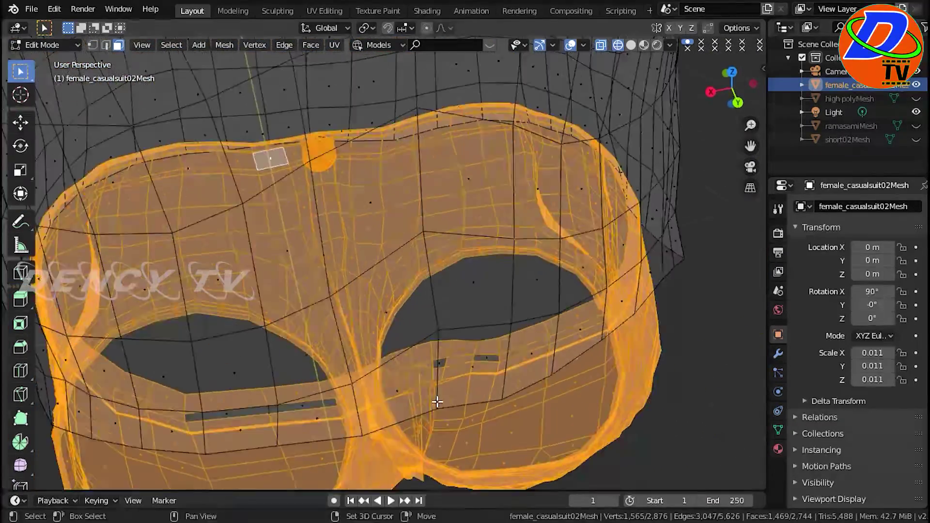
scroll(437, 403, "up", 3)
key("c")
left_click_drag(364, 352, 473, 358)
key("Escape")
mouse_move(473, 358)
middle_mouse_down()
mouse_move(565, 339)
mouse_move(239, 420)
mouse_move(422, 296)
mouse_move(365, 386)
middle_mouse_up()
left_click(239, 420, "shift")
left_click(421, 296, "shift")
scroll(365, 386, "down", 4)
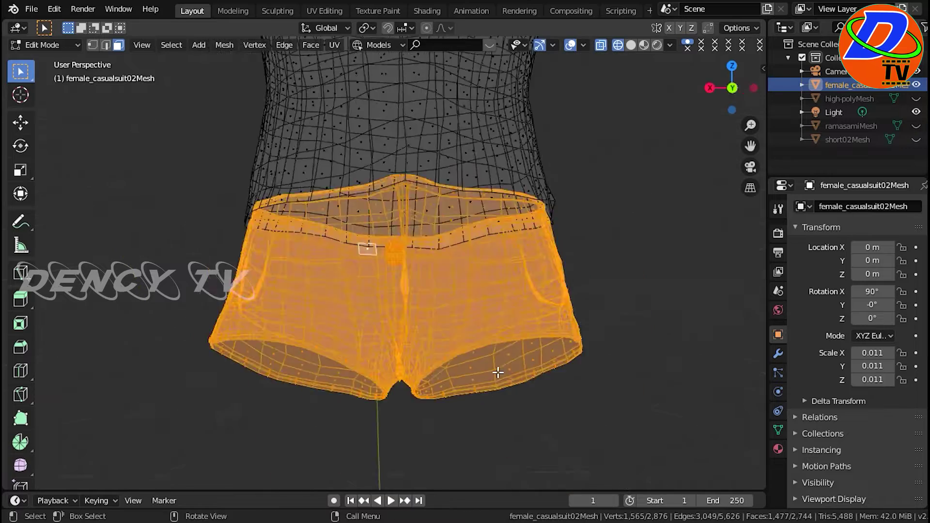
middle_click_drag(638, 365, 456, 311)
- Separate the selected shorts faces into their own object and return to Object Mode
right_click(456, 311)
left_click(395, 492)
right_click(571, 208)
key("shift+z")
key("Escape")
middle_click_drag(592, 272, 681, 278)
key("Tab")
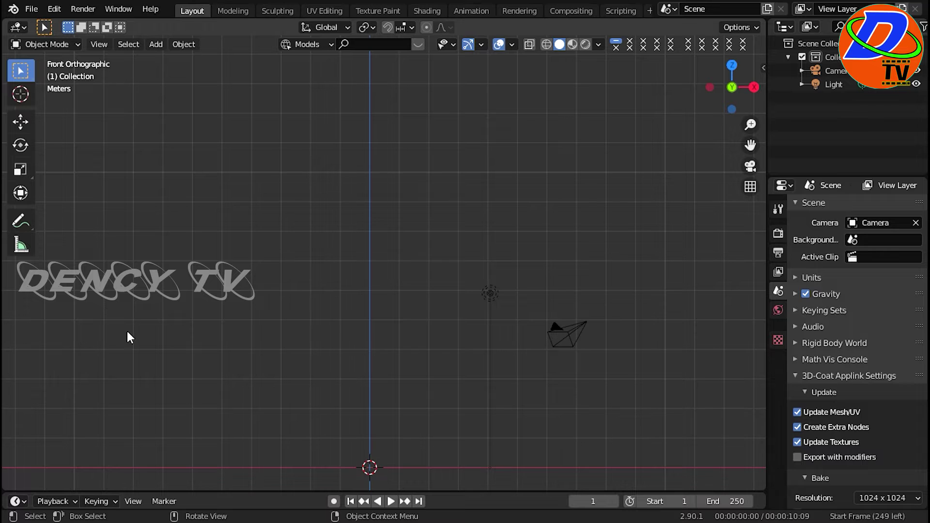
- Slide the first imported character, AADHI, left of the origin along X
middle_click_drag(401, 376, 416, 264, "shift")
key("g")
key("x")
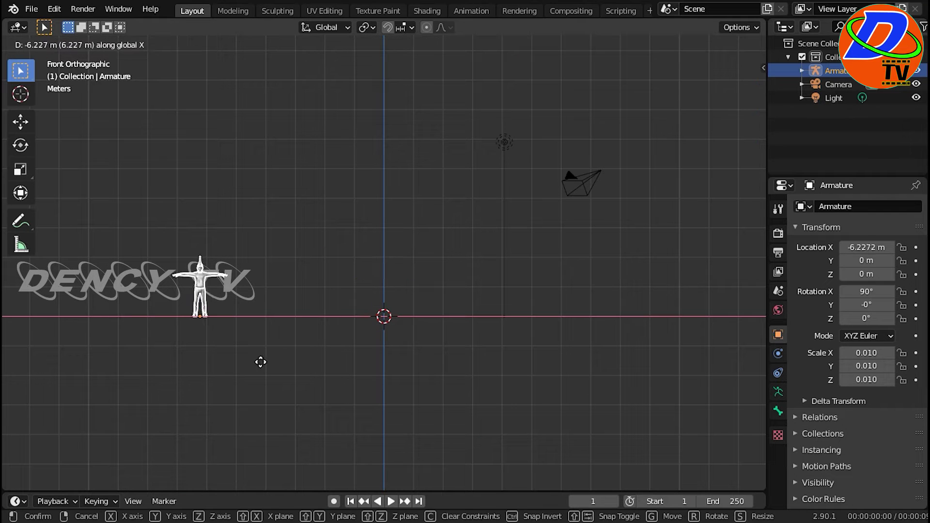
left_click(220, 320)
left_click(220, 320)
type("AADHI")
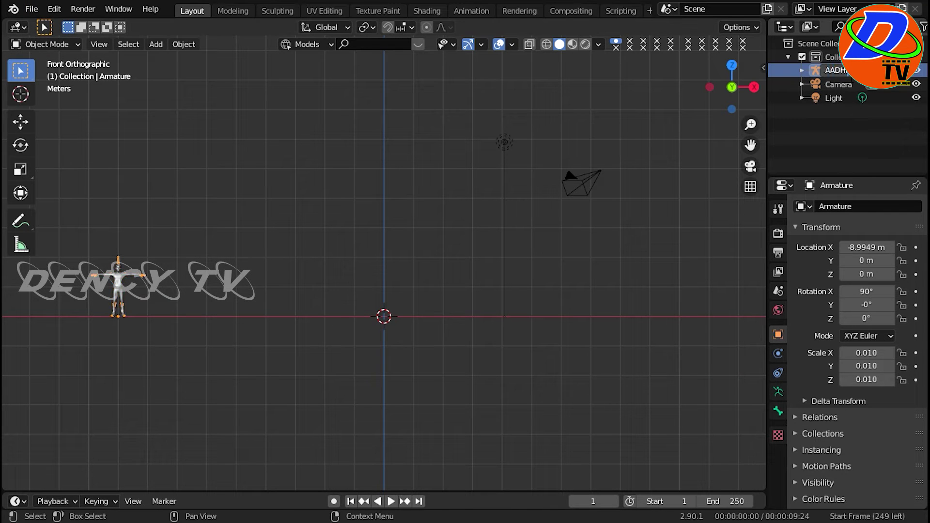
- Import the second character, place it beside the first along X, and name it PARVATHI
left_click(320, 200)
left_click(31, 9)
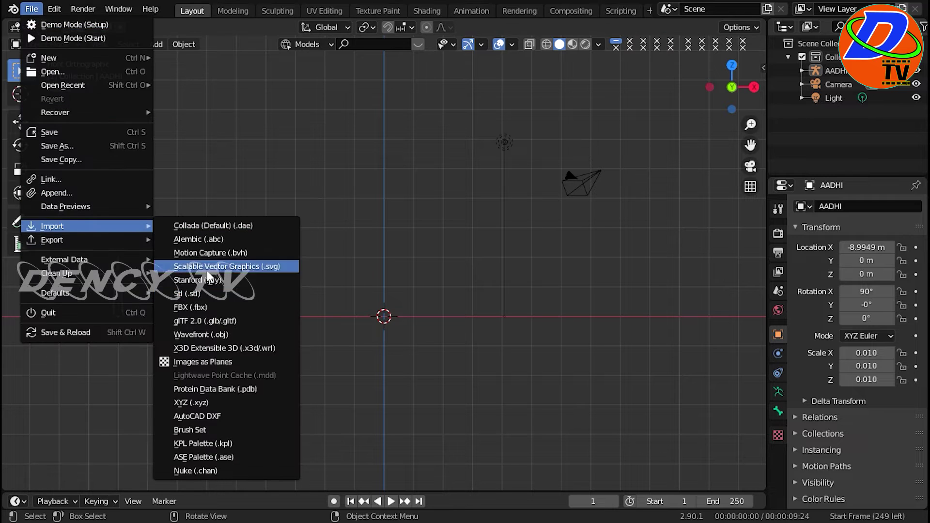
key("g")
key("x")
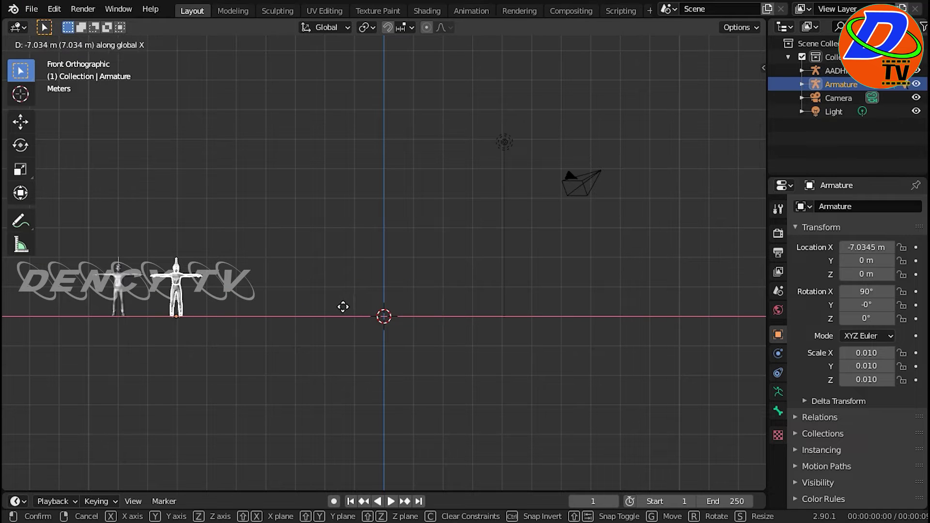
left_click(343, 307)
type("HI")
key("Return")
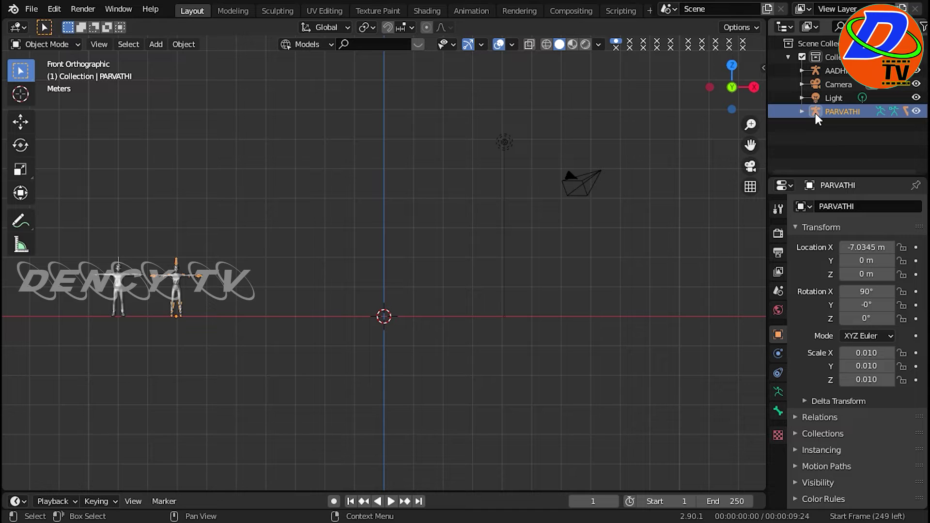
- Import the third character, slide it into the row along X, and name it VANAJA
left_click(31, 8)
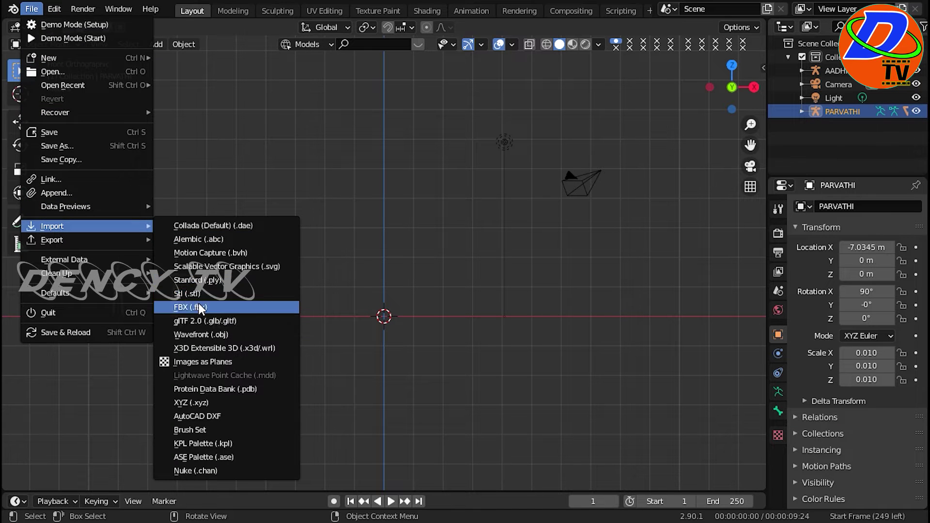
mouse_move(53, 226)
left_click(194, 298)
key("g")
key("x")
left_click(400, 319)
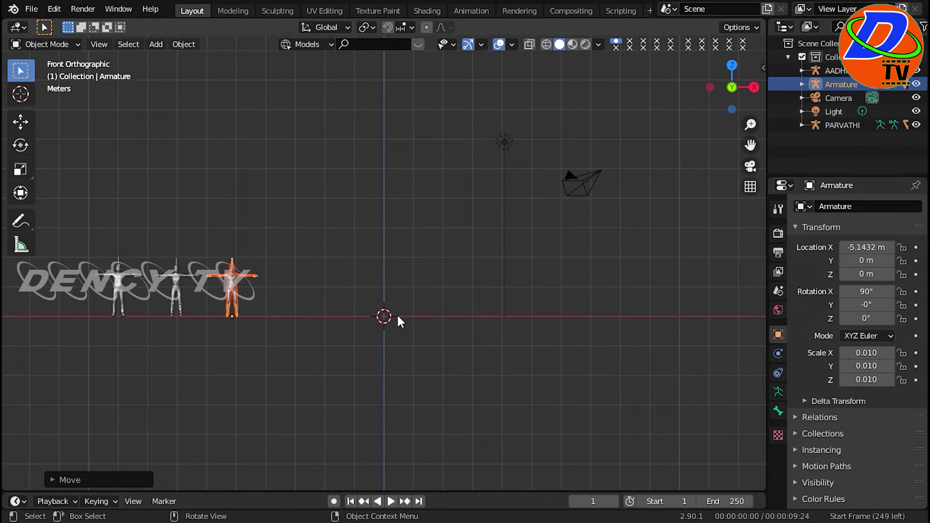
key("Return")
- Import the fourth character, place it in the row, and name it KANDHASAMI
left_click(31, 9)
left_click(501, 291)
key("g")
key("x")
left_click(447, 345)
type("AMI")
key("Return")
- Import the fifth character, slide it into the row, and rename it NANDHINI
left_click(364, 245)
left_click(31, 9)
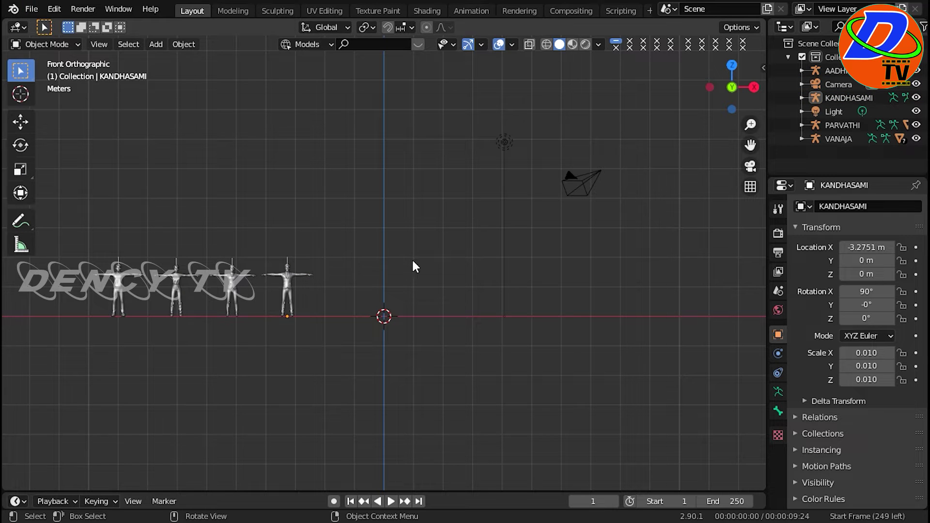
key("g")
key("x")
left_click(459, 313)
key("F2")
type("NANDHINI")
key("Return")
left_click(31, 9)
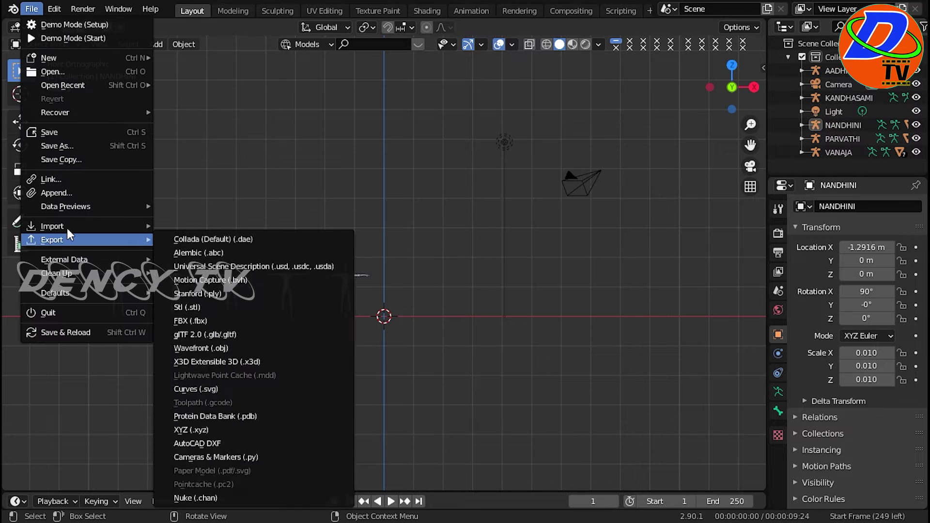
- Shrink the oversized imported mesh to character size and move it right along X
key("s")
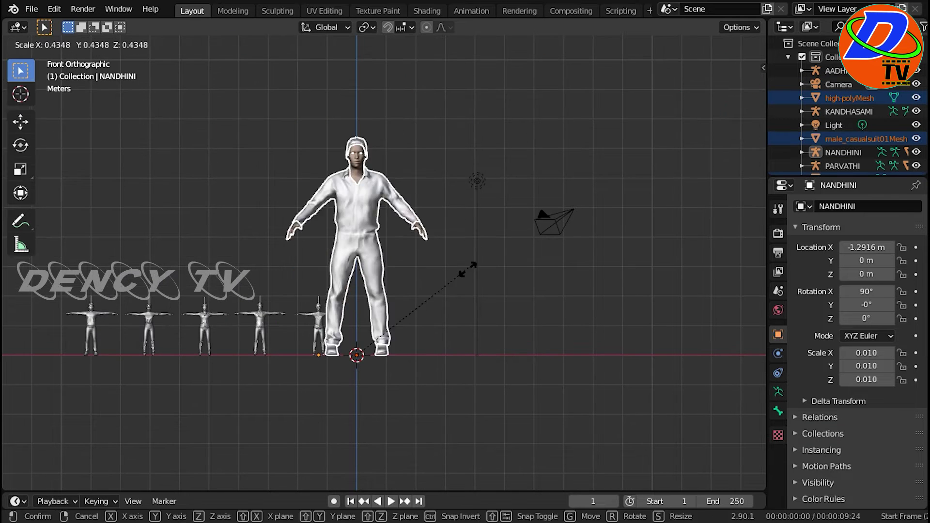
left_click(393, 364)
scroll(393, 364, "up", 2)
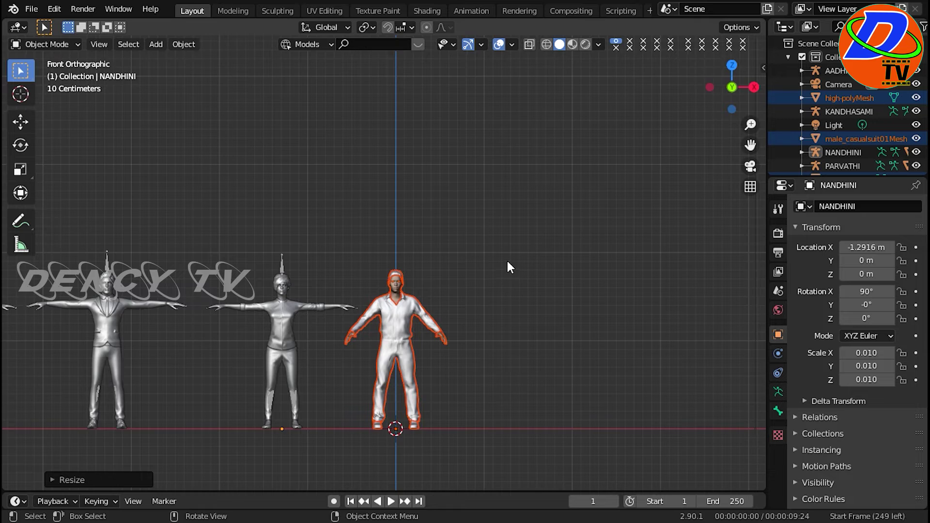
scroll(507, 258, "down", 2)
key("g")
key("x")
left_click(572, 330)
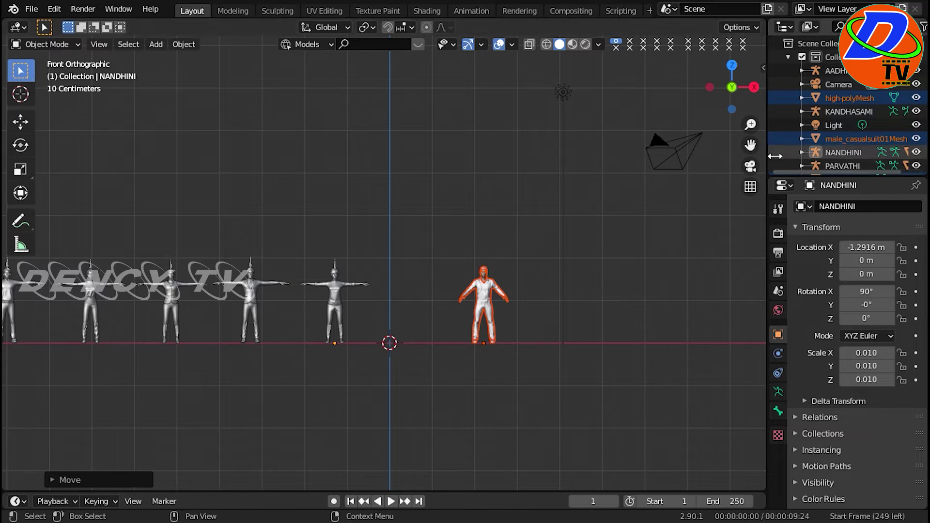
scroll(781, 150, "down", 3)
- Move the selected meshes into a new collection named RAMASAMI
right_click(831, 147)
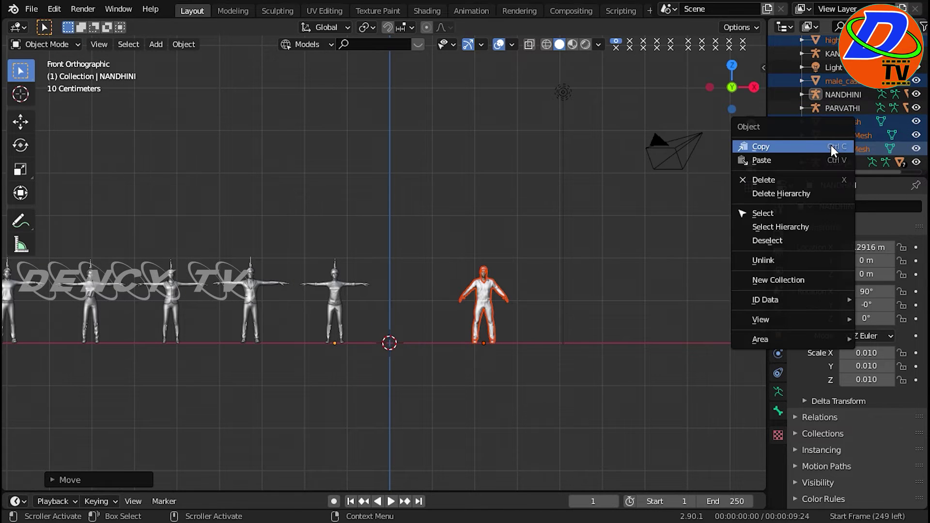
left_click(793, 277)
left_click_drag(845, 207, 815, 235)
double_click(857, 166)
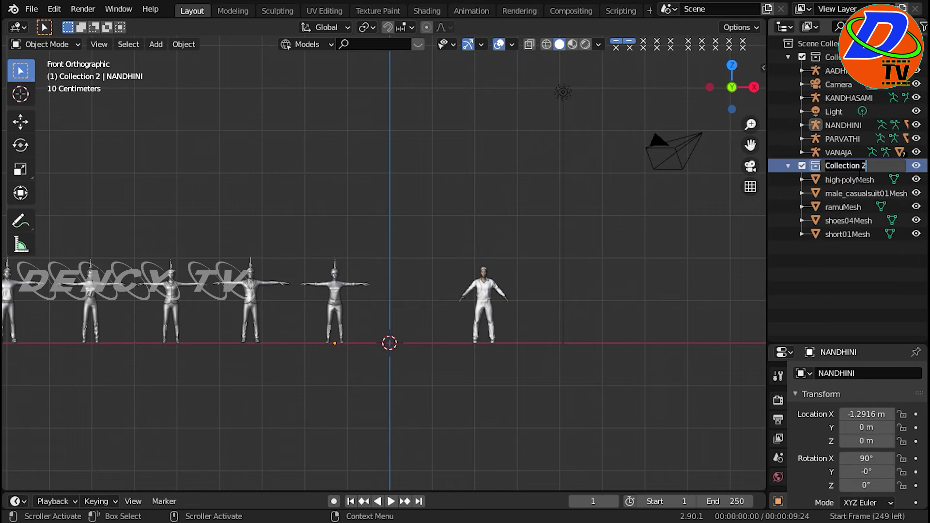
right_click(830, 233)
left_click(830, 225)
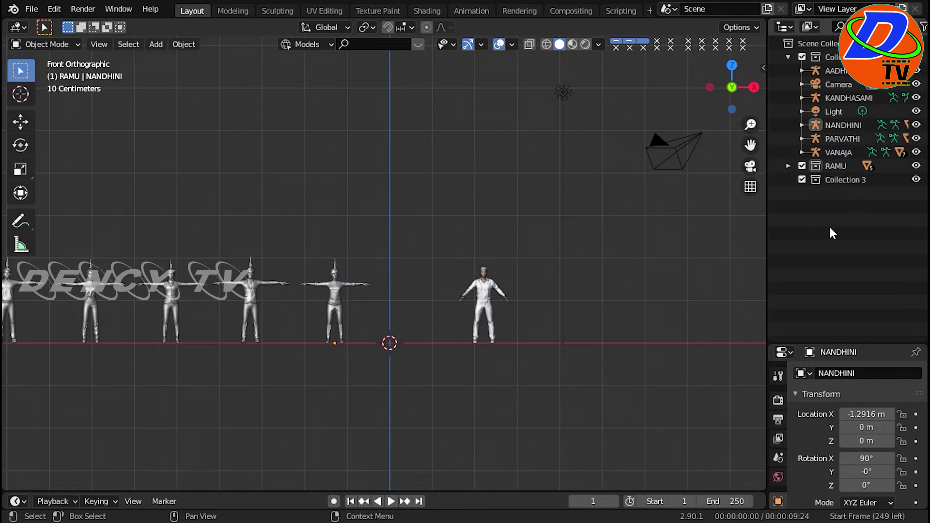
double_click(844, 179)
type("RAMASAMI")
key("Return")
- Paste the copied RAMASAMI objects, then scale and move the figure onto the ground beside the others
left_click(562, 347)
left_click(32, 9)
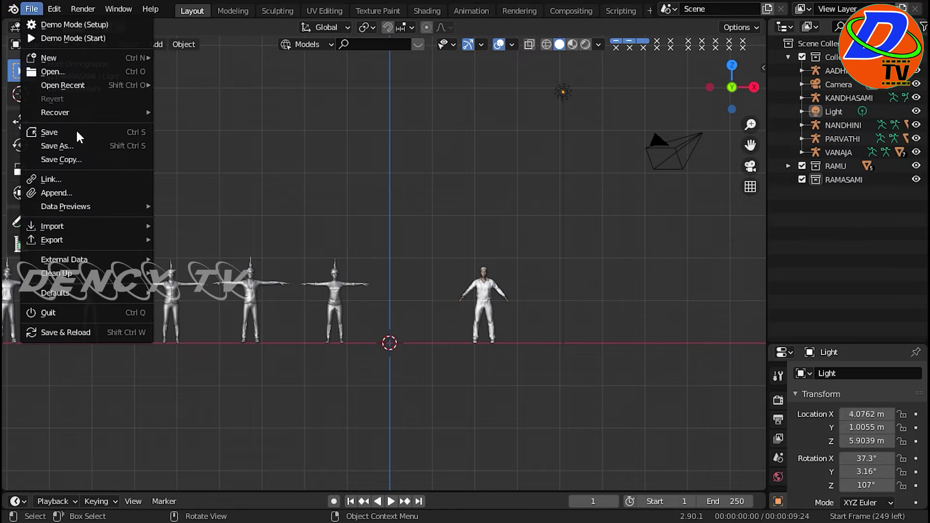
key("ctrl+v")
scroll(526, 310, "up", 3)
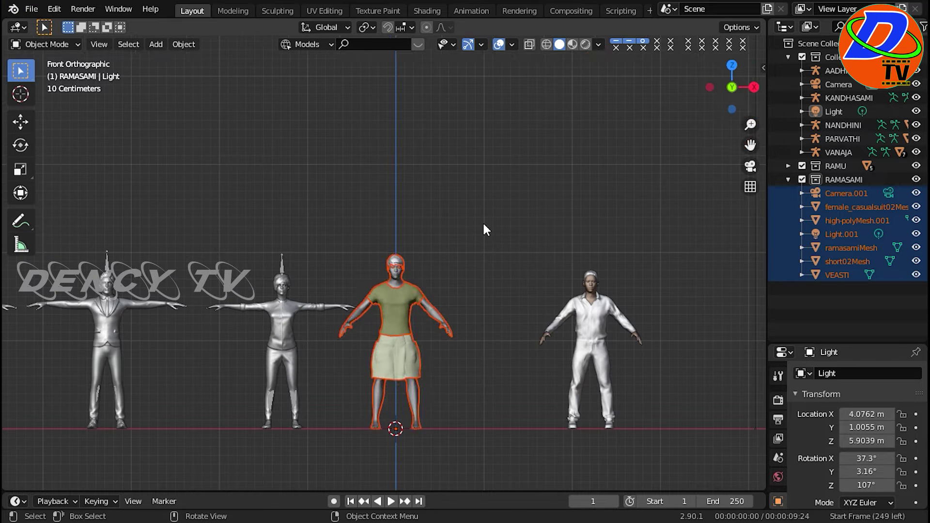
key("s")
key("g")
key("s")
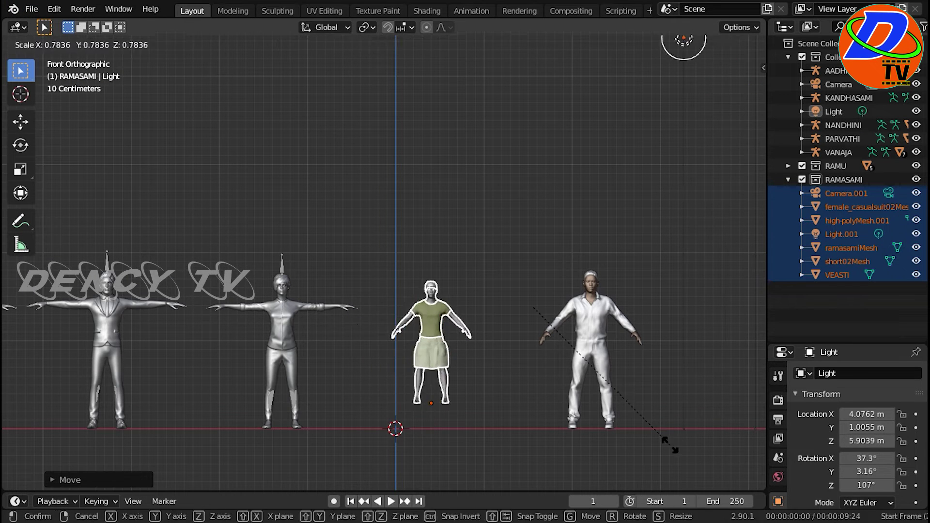
left_click(669, 451)
key("g")
left_click(534, 470)
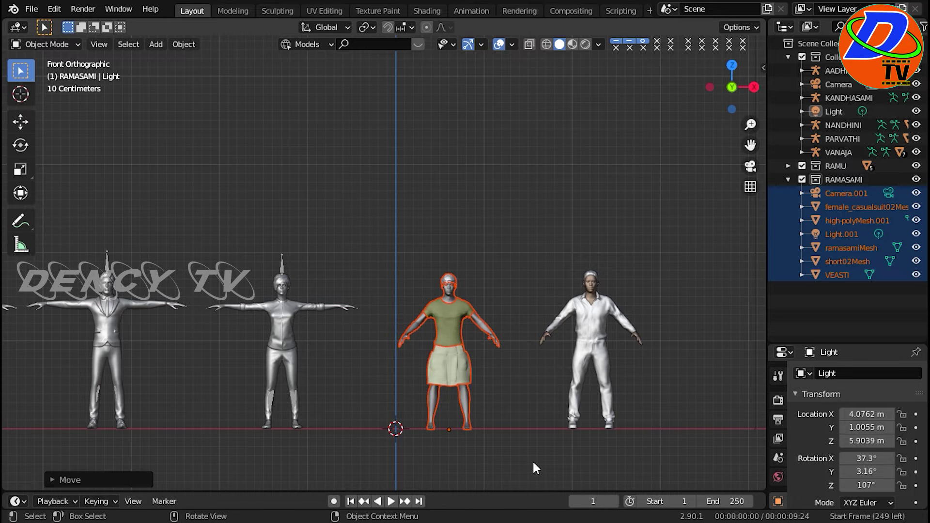
- Delete the extra Camera.001 and Light.001, cancelling an accidental resize of the figure
left_click(839, 191, "ctrl")
left_click(837, 231, "ctrl")
right_click(837, 232)
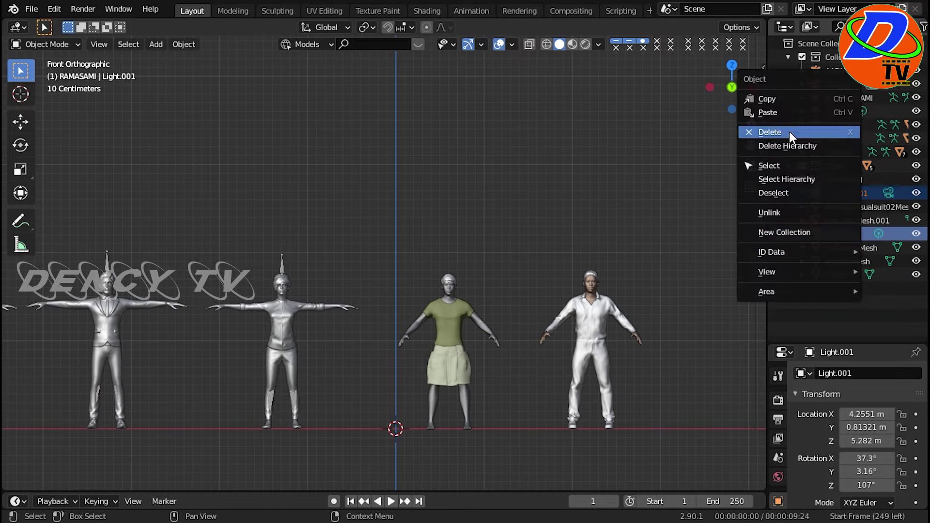
left_click(789, 132)
key("s")
right_click(624, 220)
left_click(541, 465)
scroll(528, 418, "down", 3)
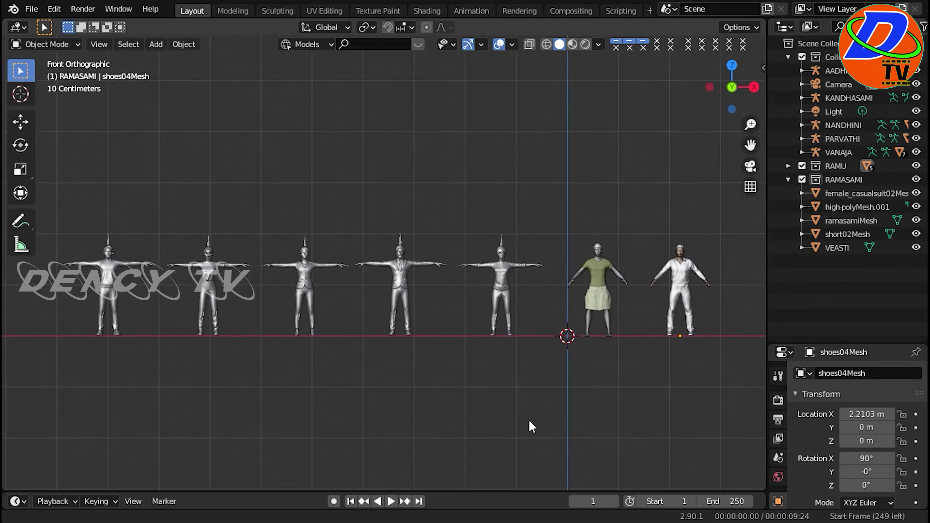
scroll(524, 411, "down", 1)
- Switch the viewport to Material Preview shading and zoom into the front view of the lineup
left_click(572, 44)
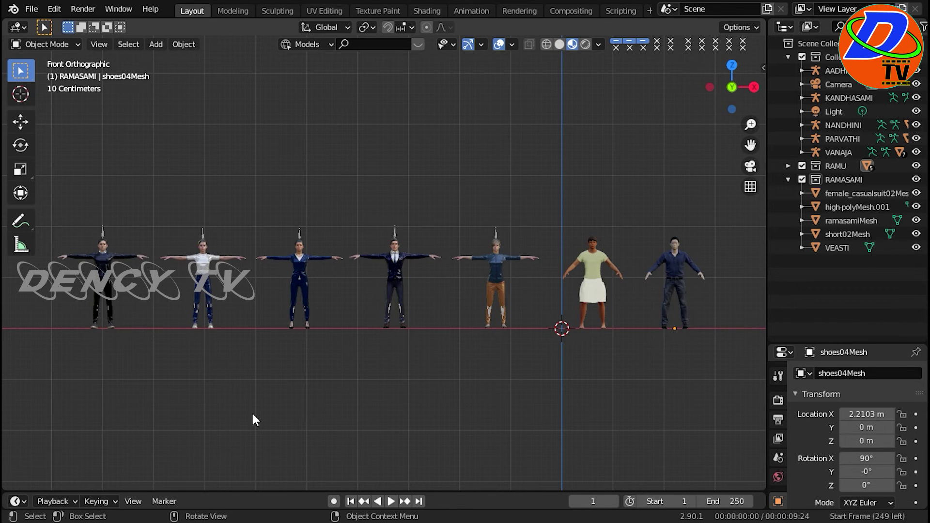
mouse_move(252, 415)
middle_mouse_down()
mouse_move(321, 430)
mouse_move(255, 400)
middle_mouse_up()
scroll(509, 437, "up", 3)
scroll(661, 351, "up", 2)
key("KP_1")
scroll(590, 344, "up", 2)
scroll(617, 325, "up", 2)
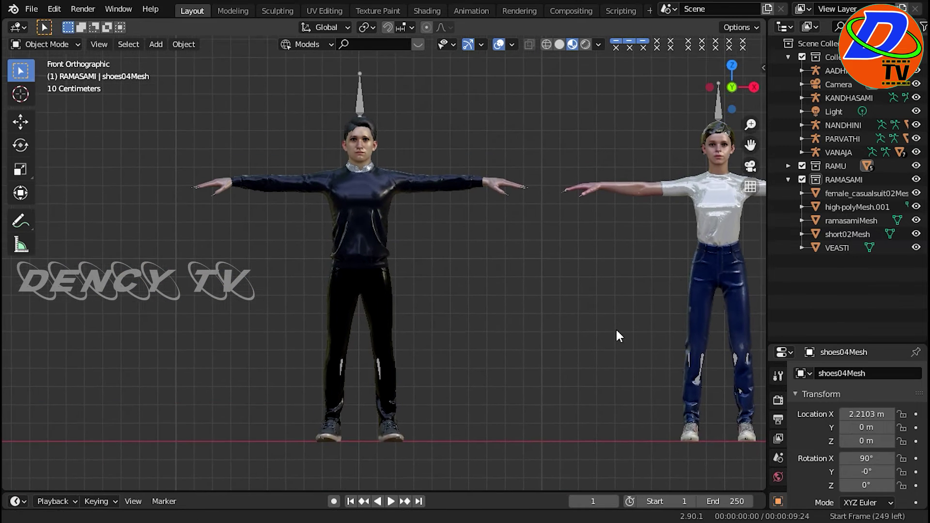
middle_click_drag(617, 328, 615, 341, "shift")
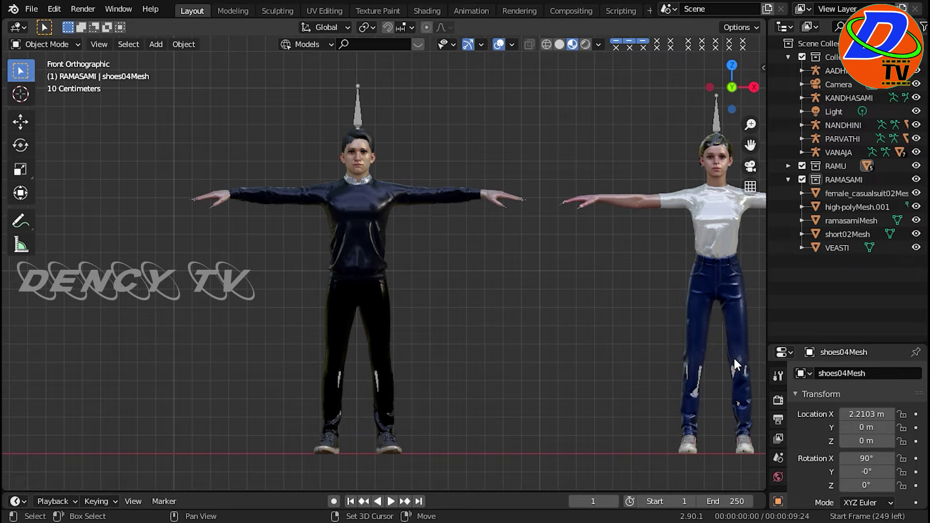
- Pan along the lineup, centring each character in turn to check its textures
middle_click_drag(735, 359, 394, 359, "shift")
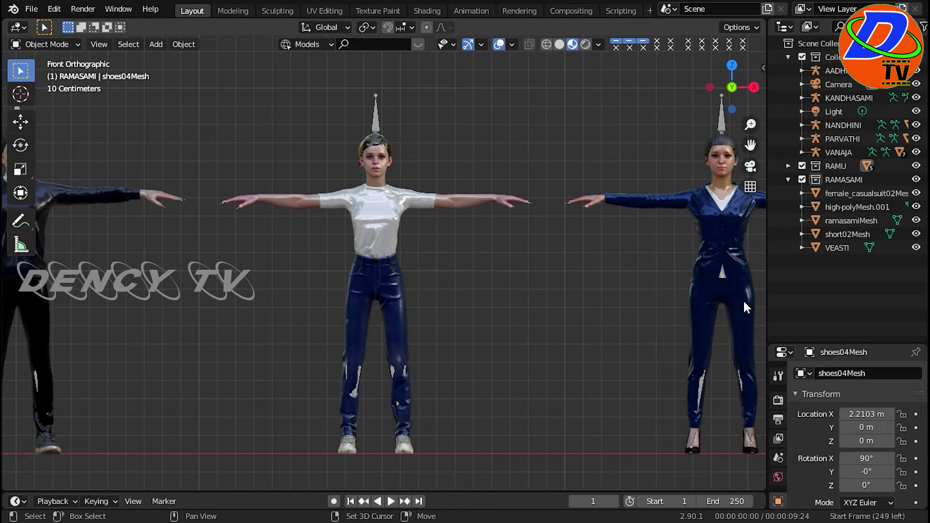
middle_click_drag(744, 300, 402, 303, "shift")
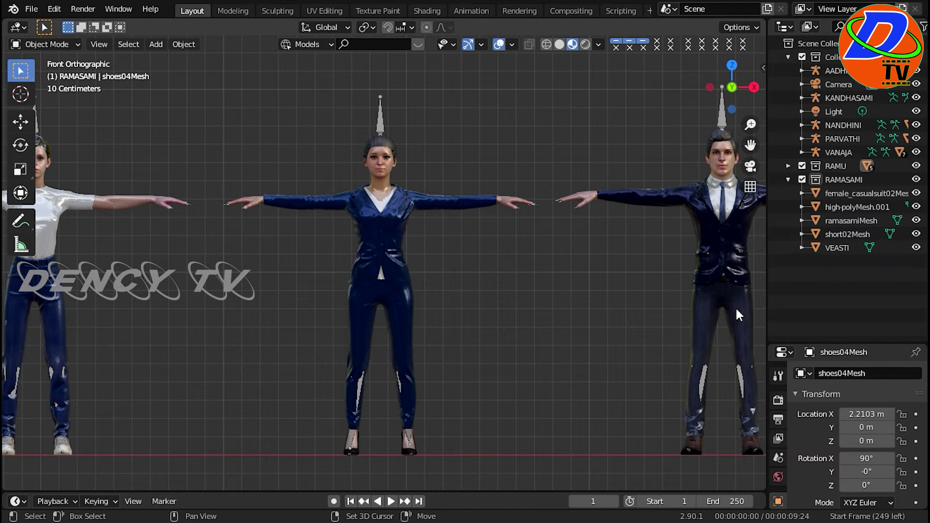
middle_click_drag(742, 304, 427, 306, "shift")
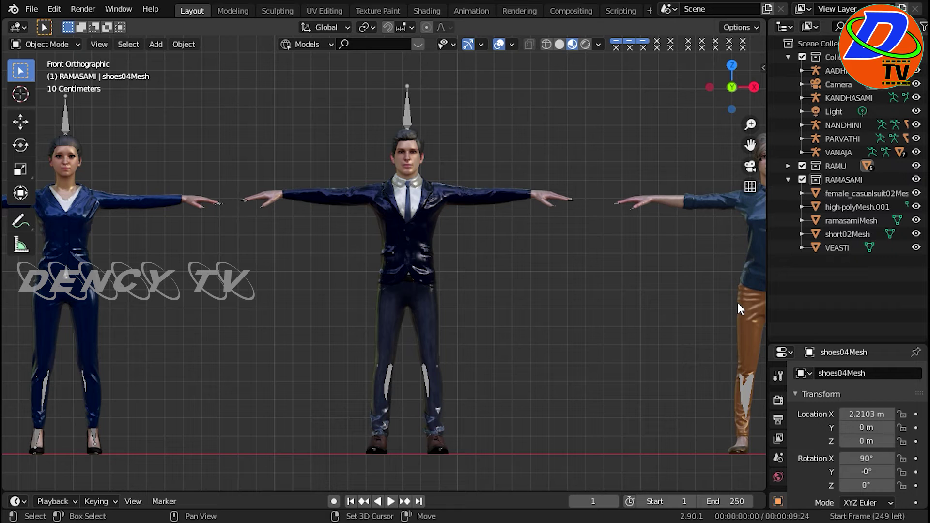
middle_click_drag(738, 303, 373, 300, "shift")
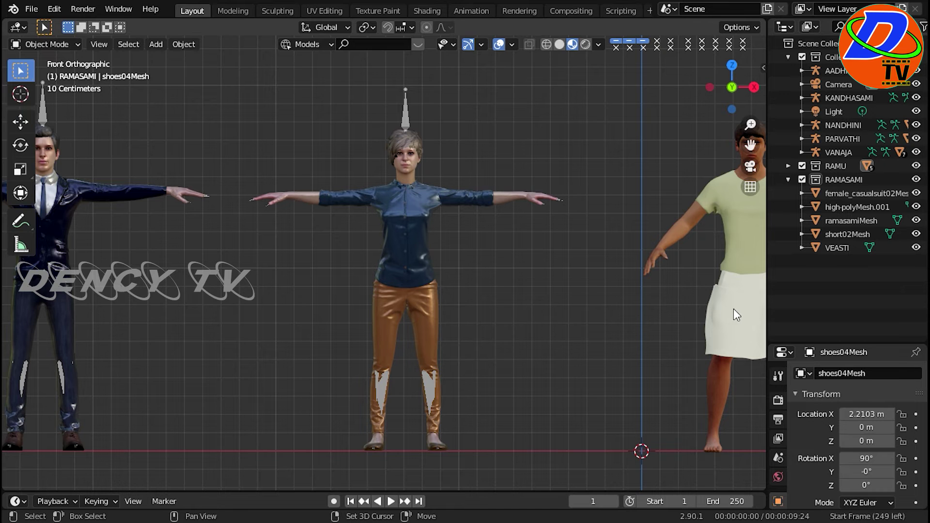
mouse_move(735, 309)
middle_mouse_down("shift")
mouse_move(418, 301)
mouse_move(389, 311)
middle_mouse_up("shift")
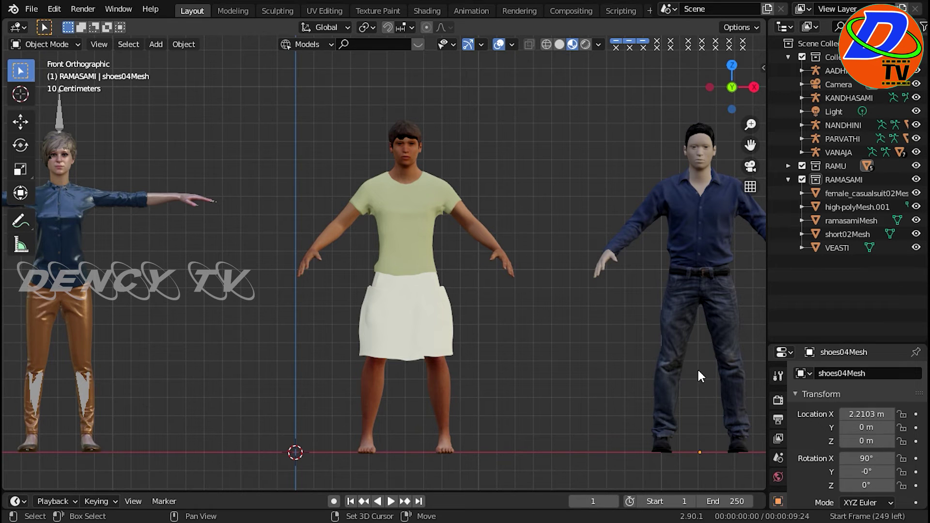
middle_click_drag(700, 372, 452, 372, "shift")
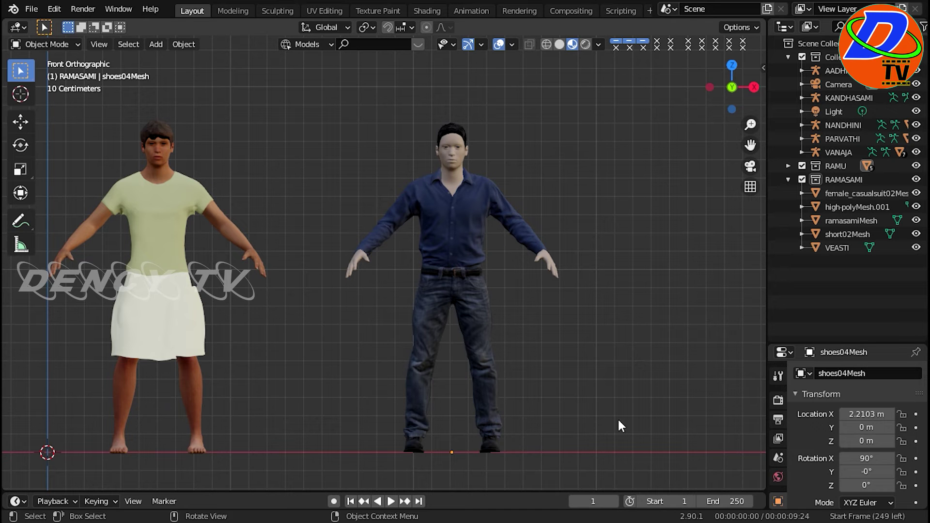
scroll(619, 417, "down", 4)
middle_click_drag(435, 402, 652, 417, "shift")
scroll(640, 404, "down", 2)
scroll(562, 386, "down", 1)
scroll(562, 386, "down", 1)
- Orbit, pan and zoom around the lit stage to view the row before the WHAT ABOUT NEXT ? backdrop
middle_click_drag(563, 385, 643, 401, "shift")
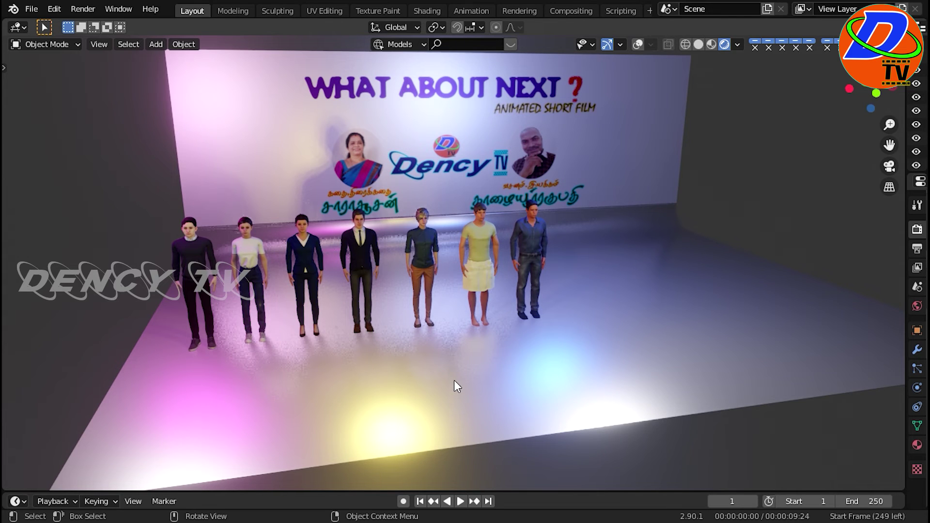
mouse_move(454, 380)
middle_mouse_down("shift")
mouse_move(481, 381)
mouse_move(442, 371)
middle_mouse_up("shift")
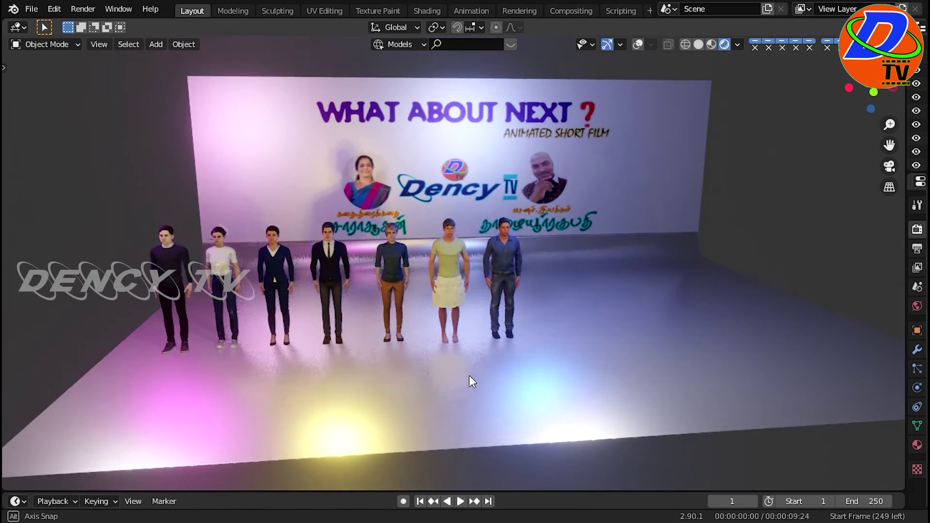
mouse_move(442, 371)
middle_mouse_down()
mouse_move(469, 369)
mouse_move(457, 380)
middle_mouse_up()
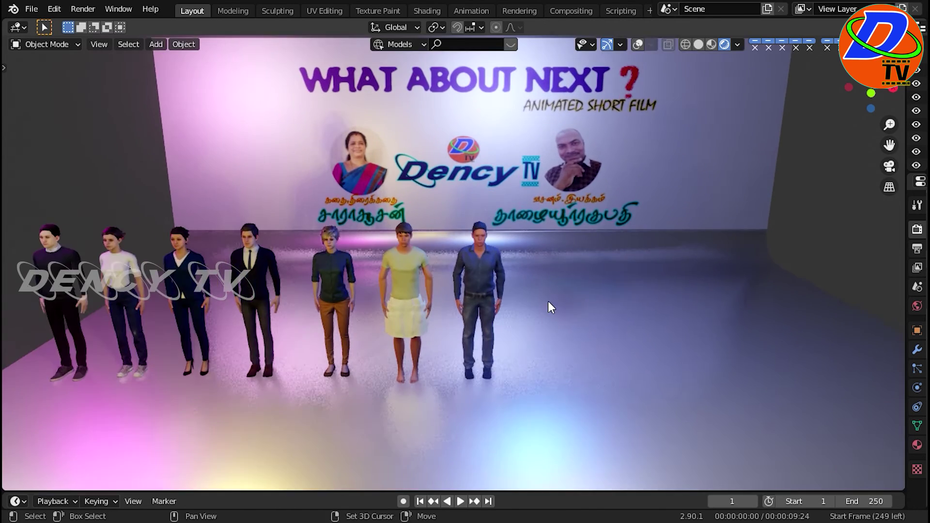
scroll(499, 374, "up", 4)
scroll(487, 386, "up", 2)
middle_click_drag(488, 385, 493, 365)
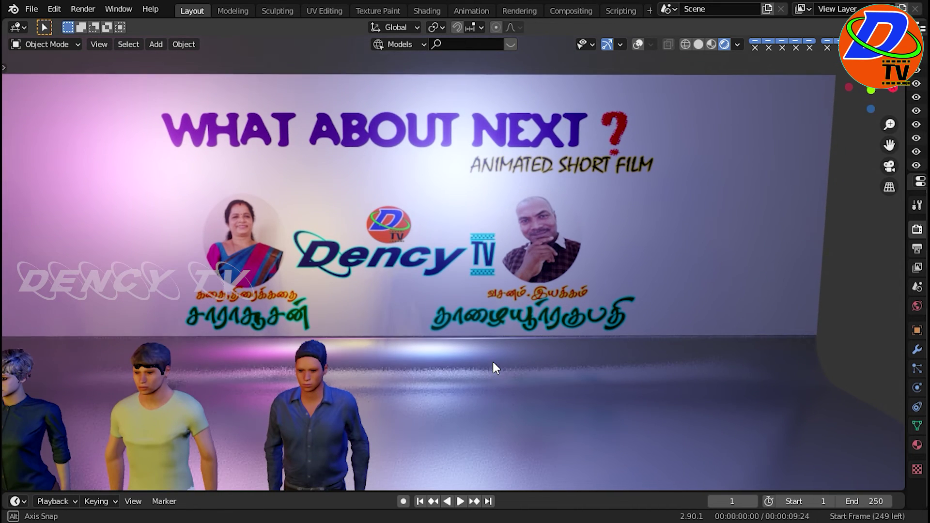
mouse_move(444, 374)
middle_mouse_down()
mouse_move(501, 361)
mouse_move(511, 329)
mouse_move(544, 301)
mouse_move(628, 282)
middle_mouse_up()
middle_click_drag(528, 299, 569, 295)
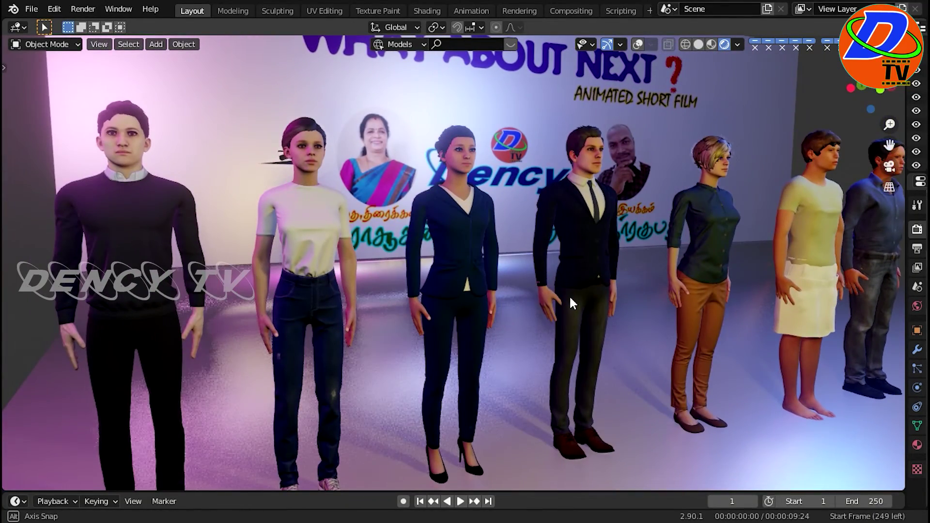
scroll(569, 297, "down", 2)
scroll(568, 296, "down", 2)
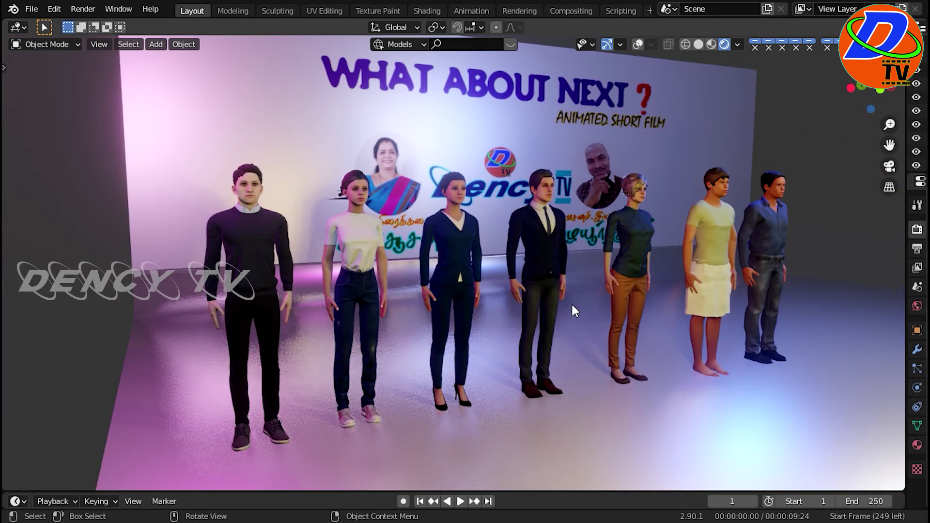
mouse_move(633, 306)
middle_mouse_down()
mouse_move(603, 307)
mouse_move(586, 321)
mouse_move(598, 322)
middle_mouse_up()
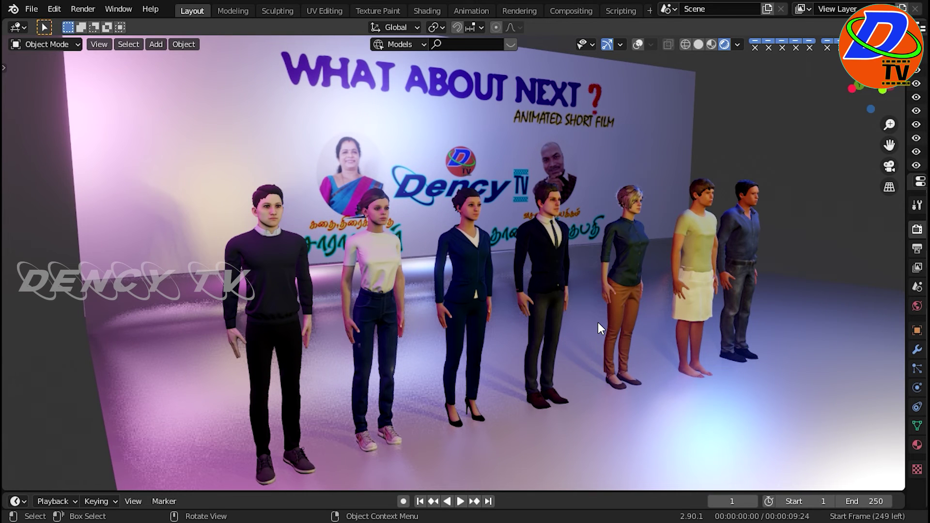
scroll(598, 322, "down", 2)
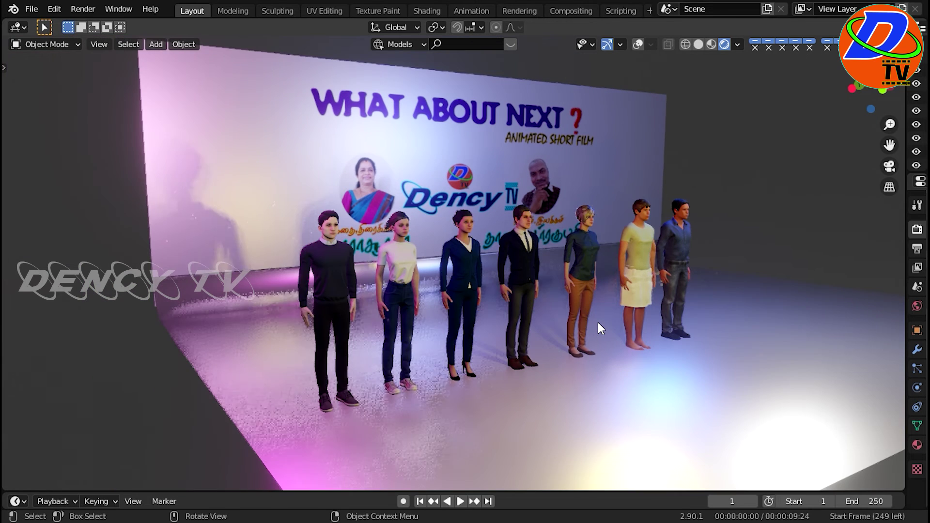
- Turn overlays back on, look through the scene camera, and enlarge the 250-frame timeline
left_click(641, 44)
scroll(601, 236, "down", 2)
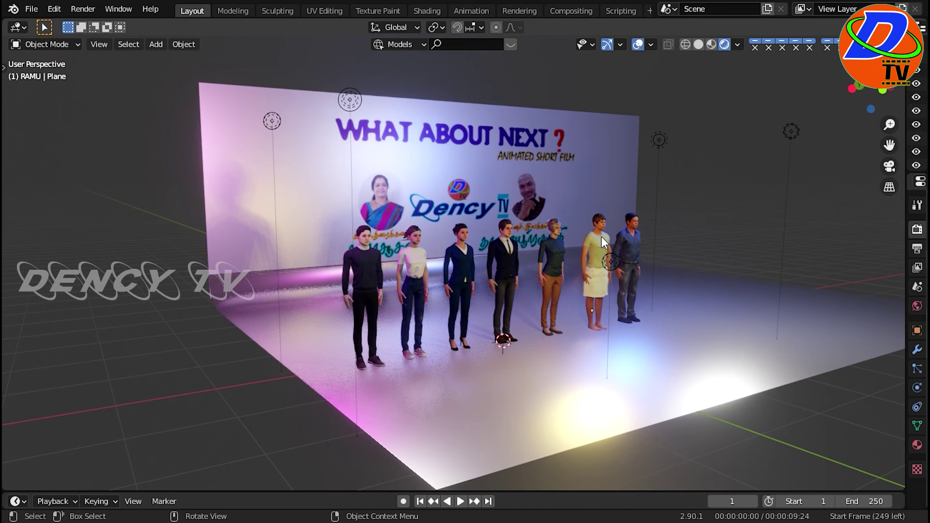
key("KP_0")
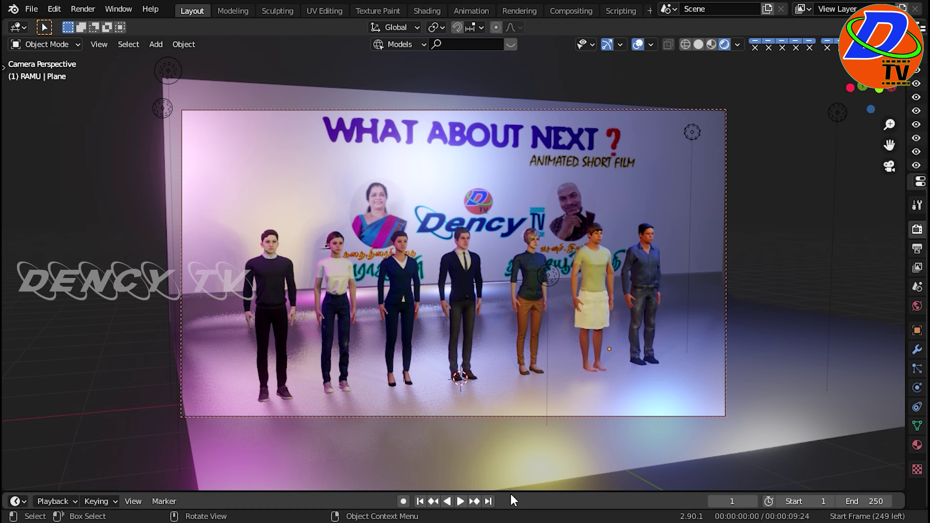
left_click_drag(510, 493, 525, 424)
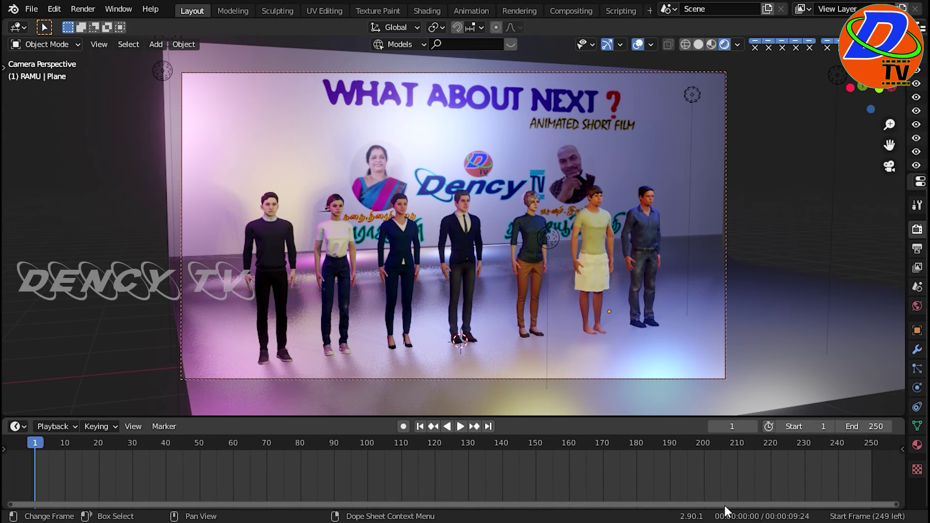